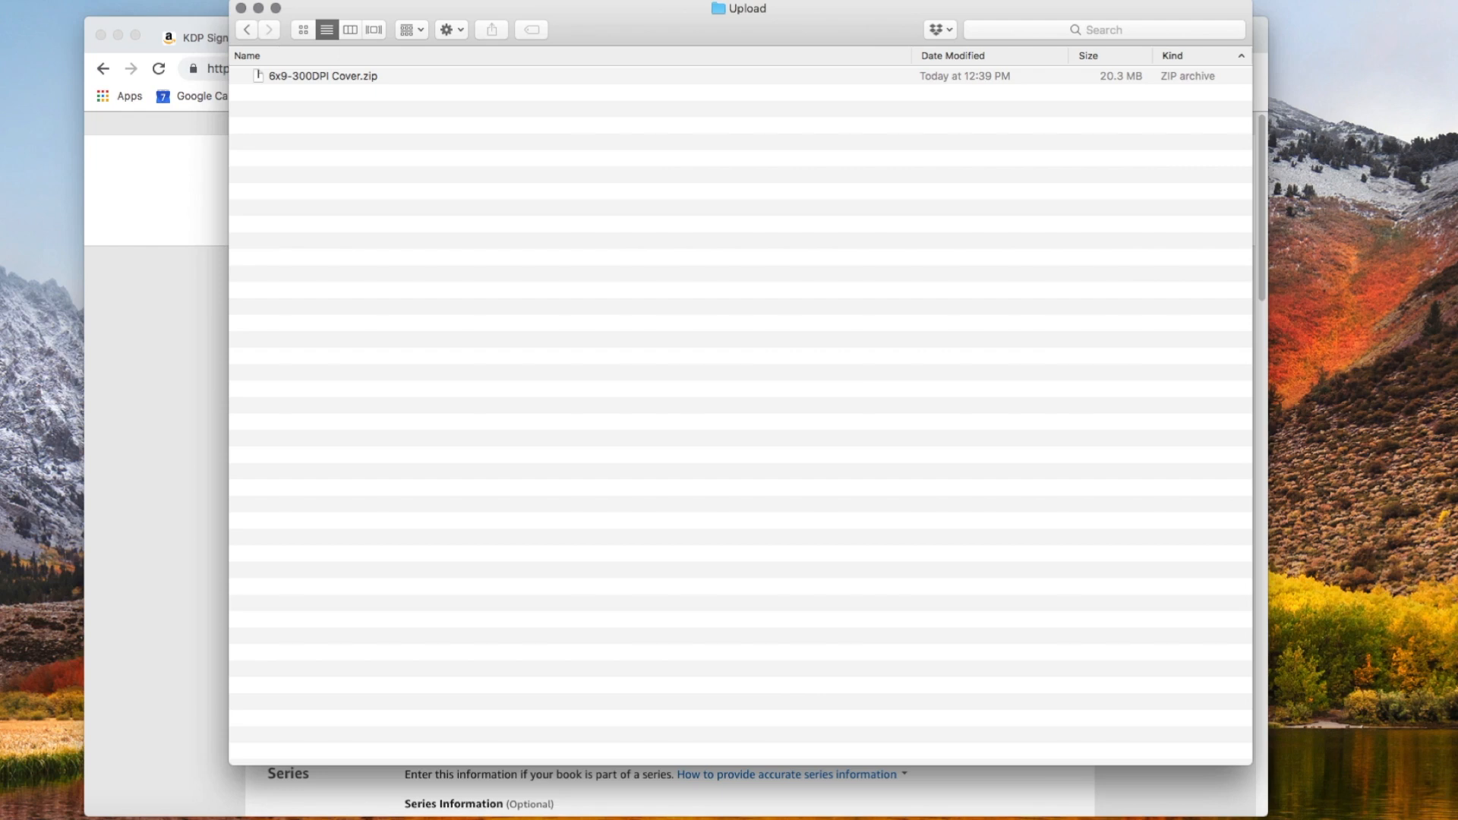
# - Extract 6x9-300DPI Cover.zip in the Upload folder, open the extracted folder, and display its cover images as thumbnails
pyautogui.doubleClick(322, 76)
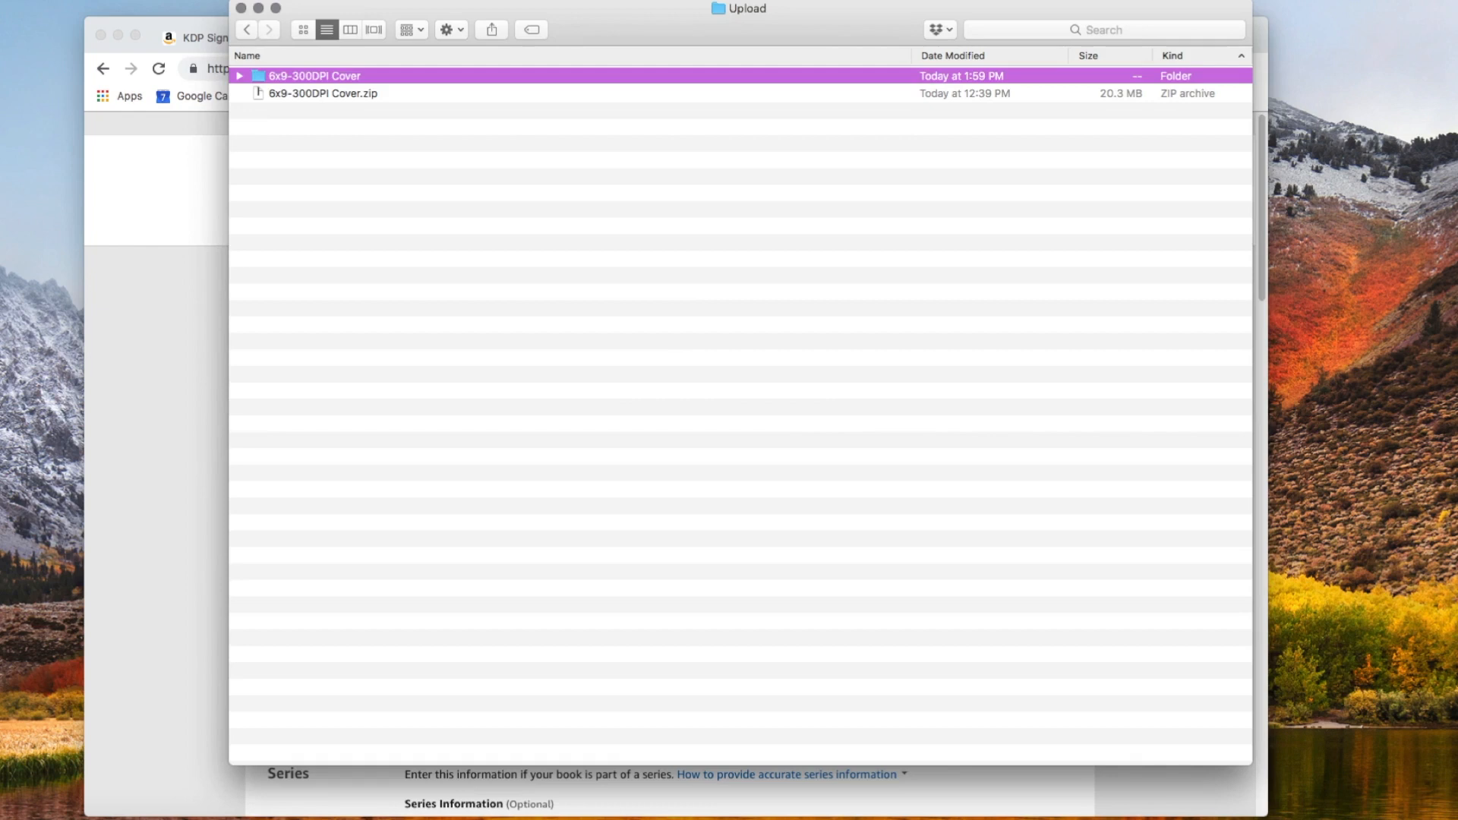
pyautogui.press('Right')
pyautogui.press('super+Down')
pyautogui.press('super+1')
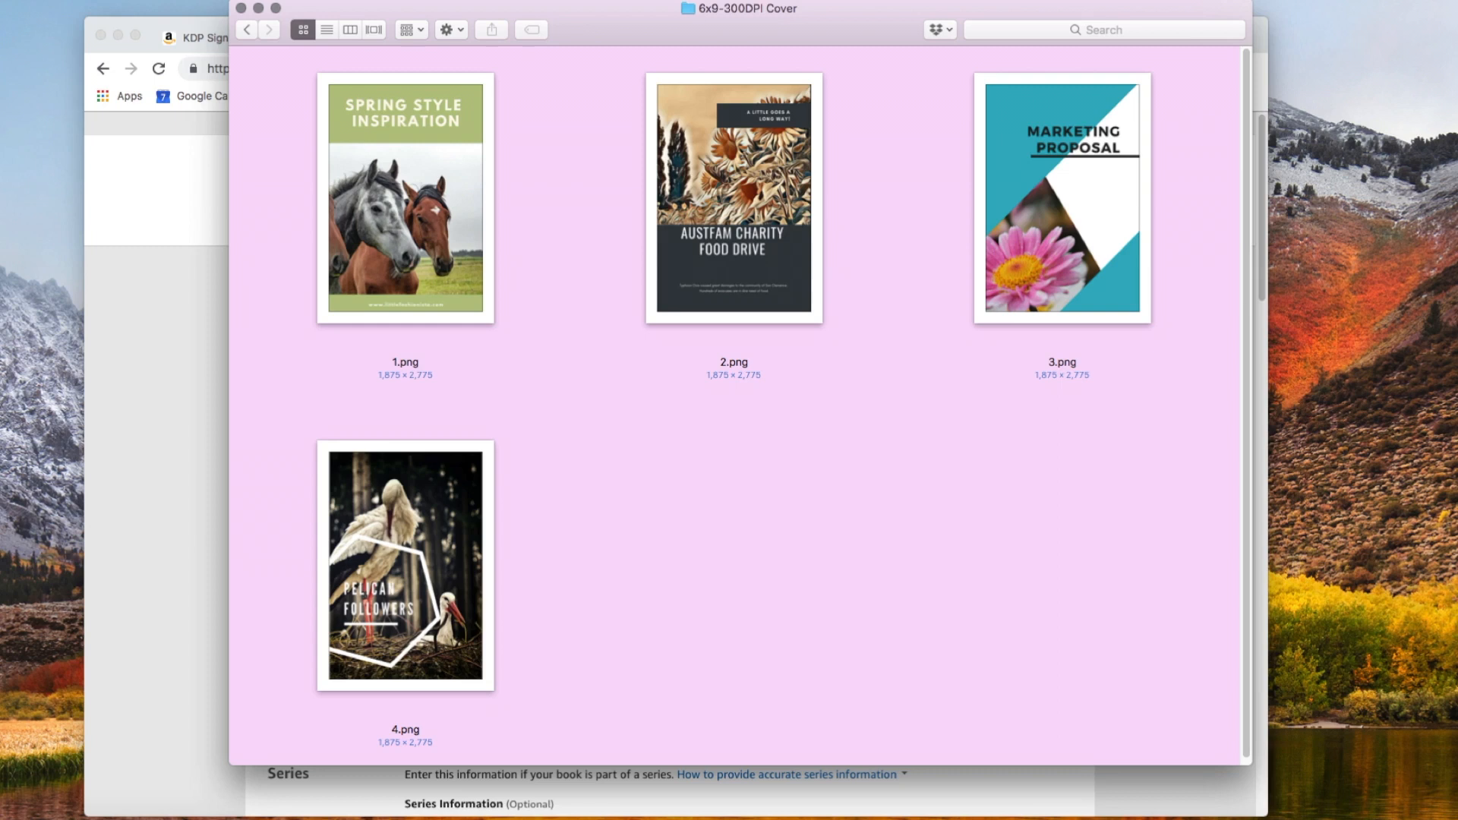
# - Switch to the KDP paperback details page in Chrome, check the cover images for a title, and set the Book Title to "Marketing Proposal"
pyautogui.press('super+Tab')
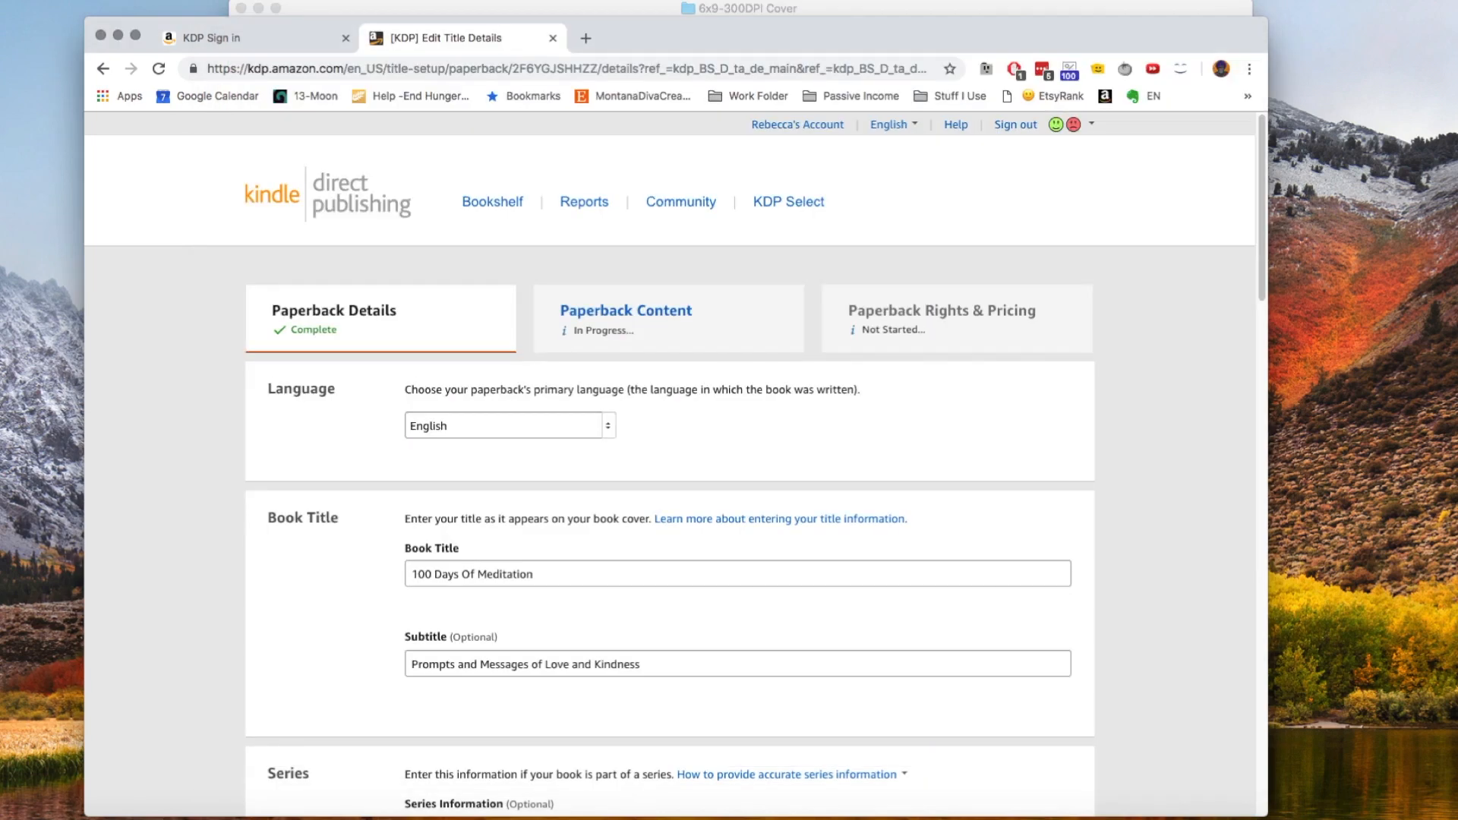
pyautogui.scroll(-3, 668, 456)
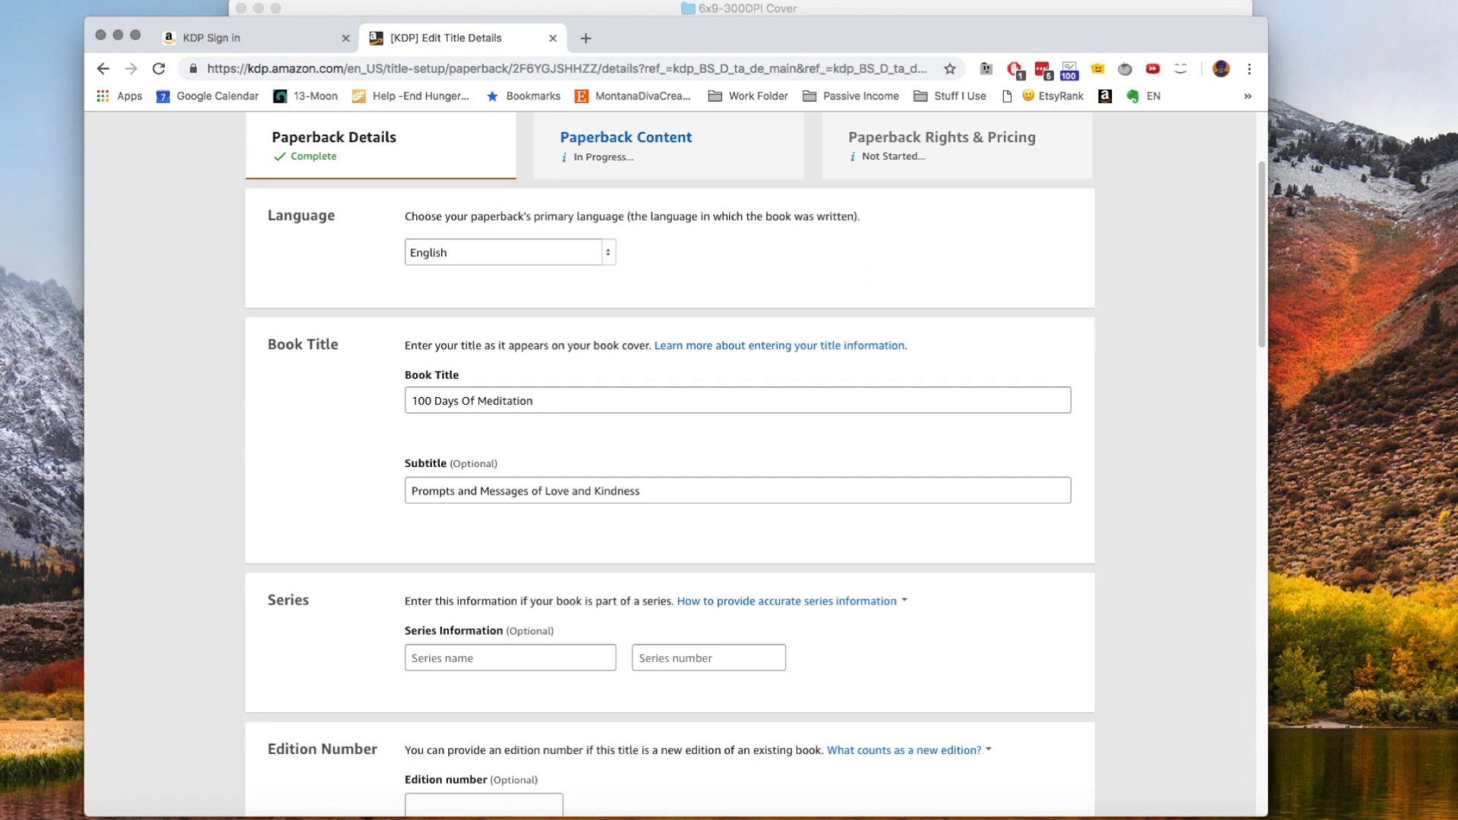
pyautogui.press('super+Tab')
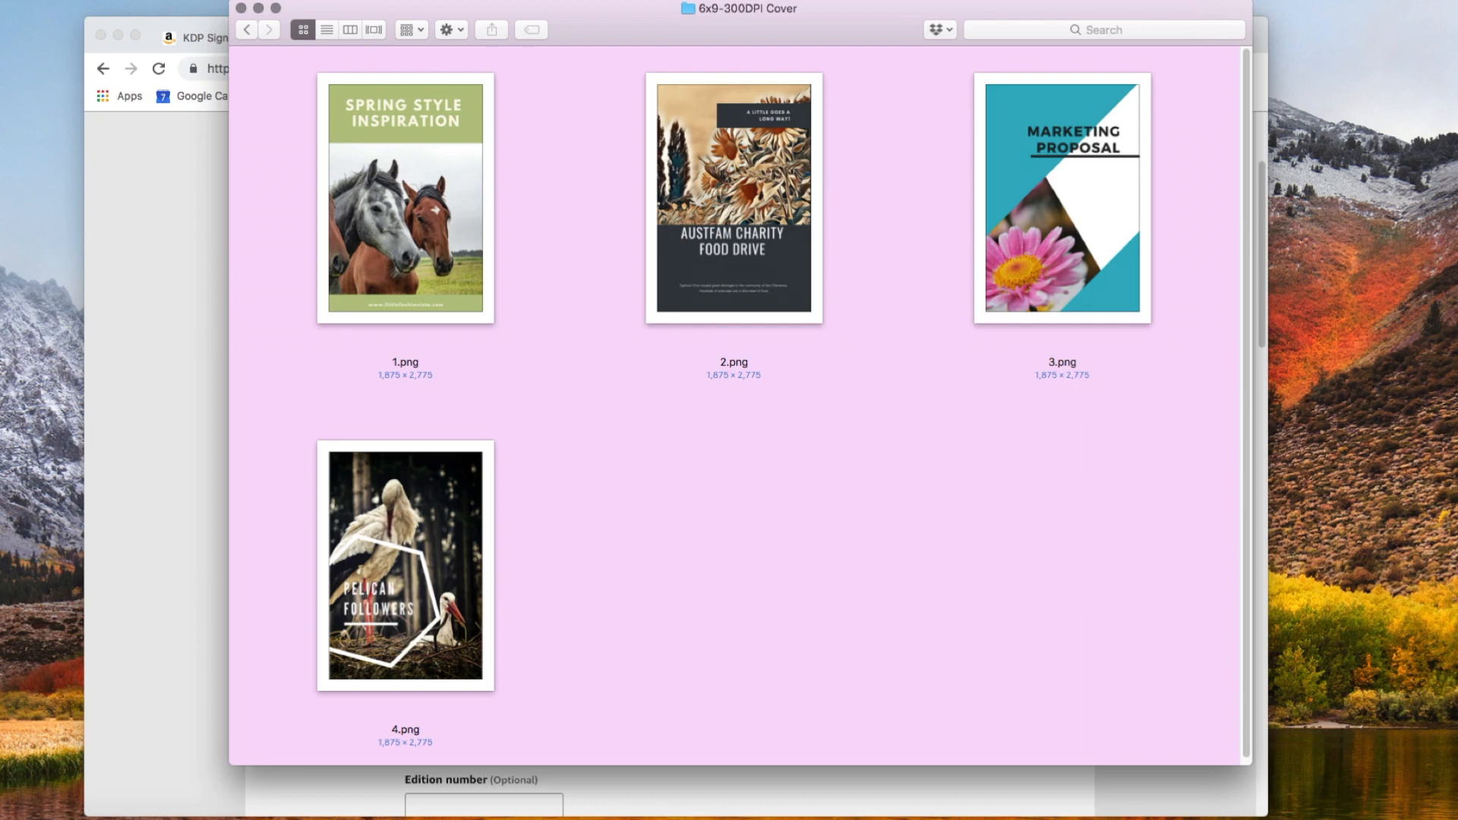
pyautogui.press('super+Tab')
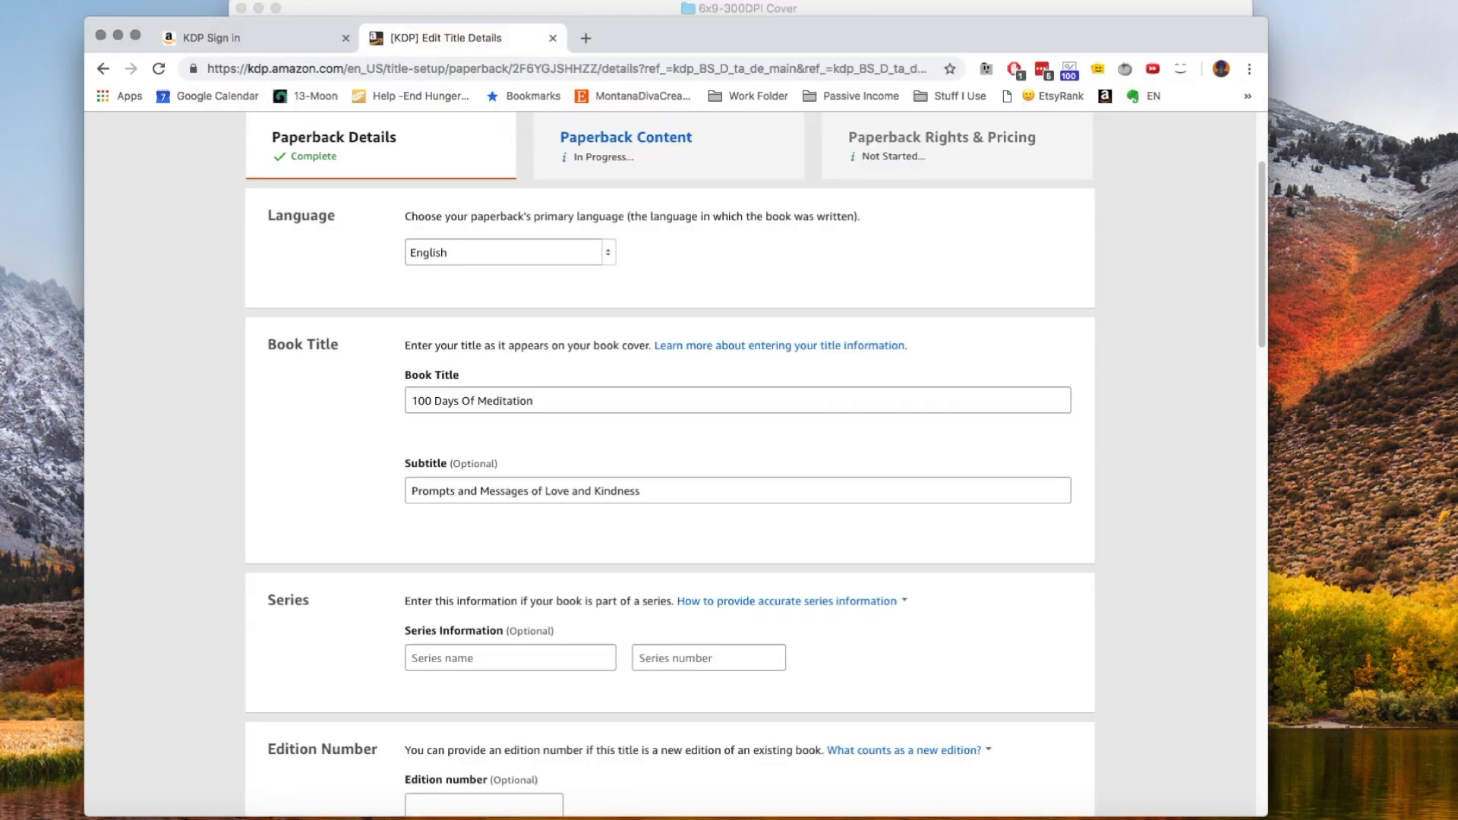
pyautogui.press('super+Tab')
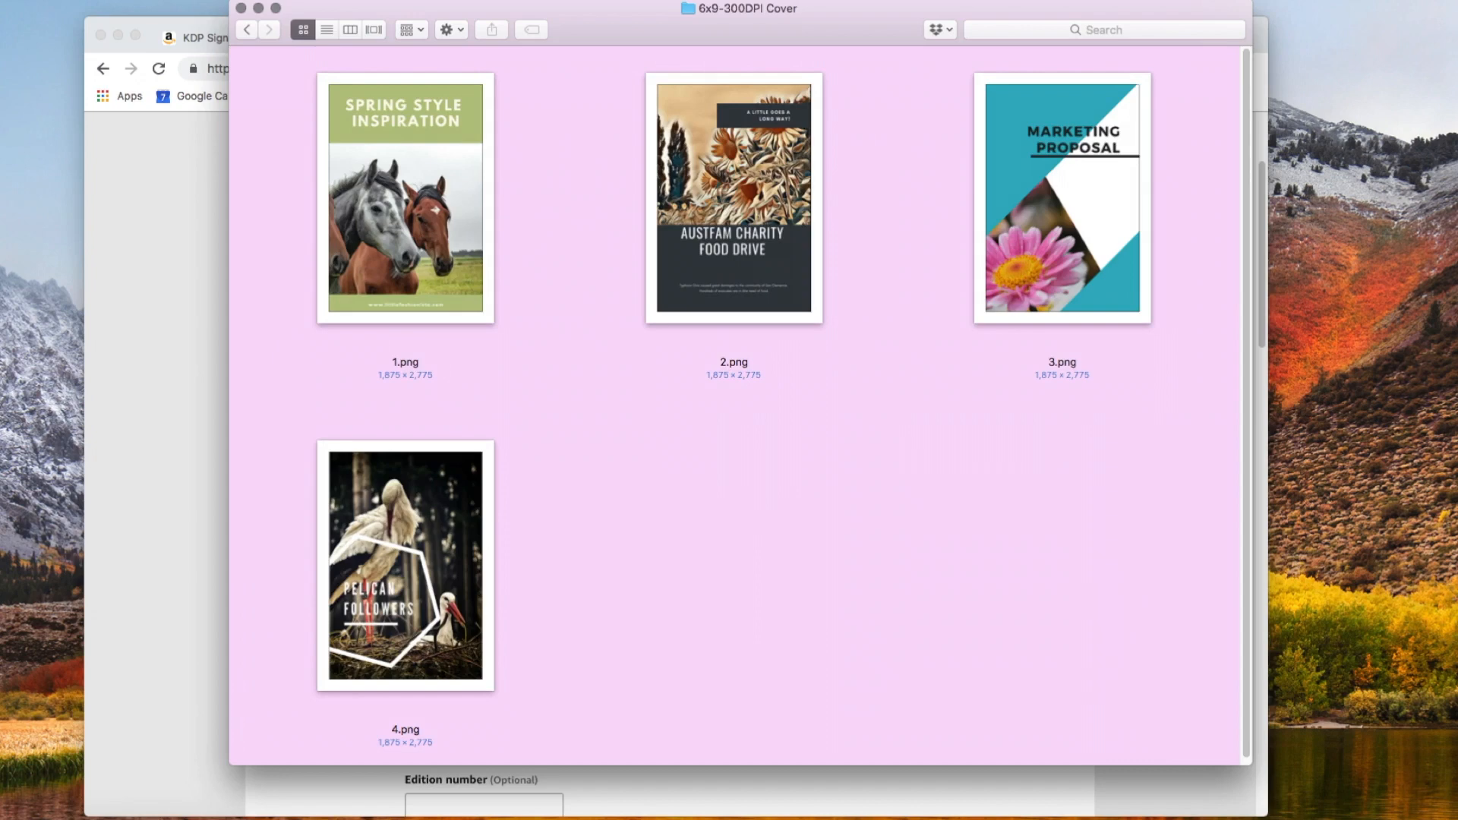
pyautogui.press('super+Tab')
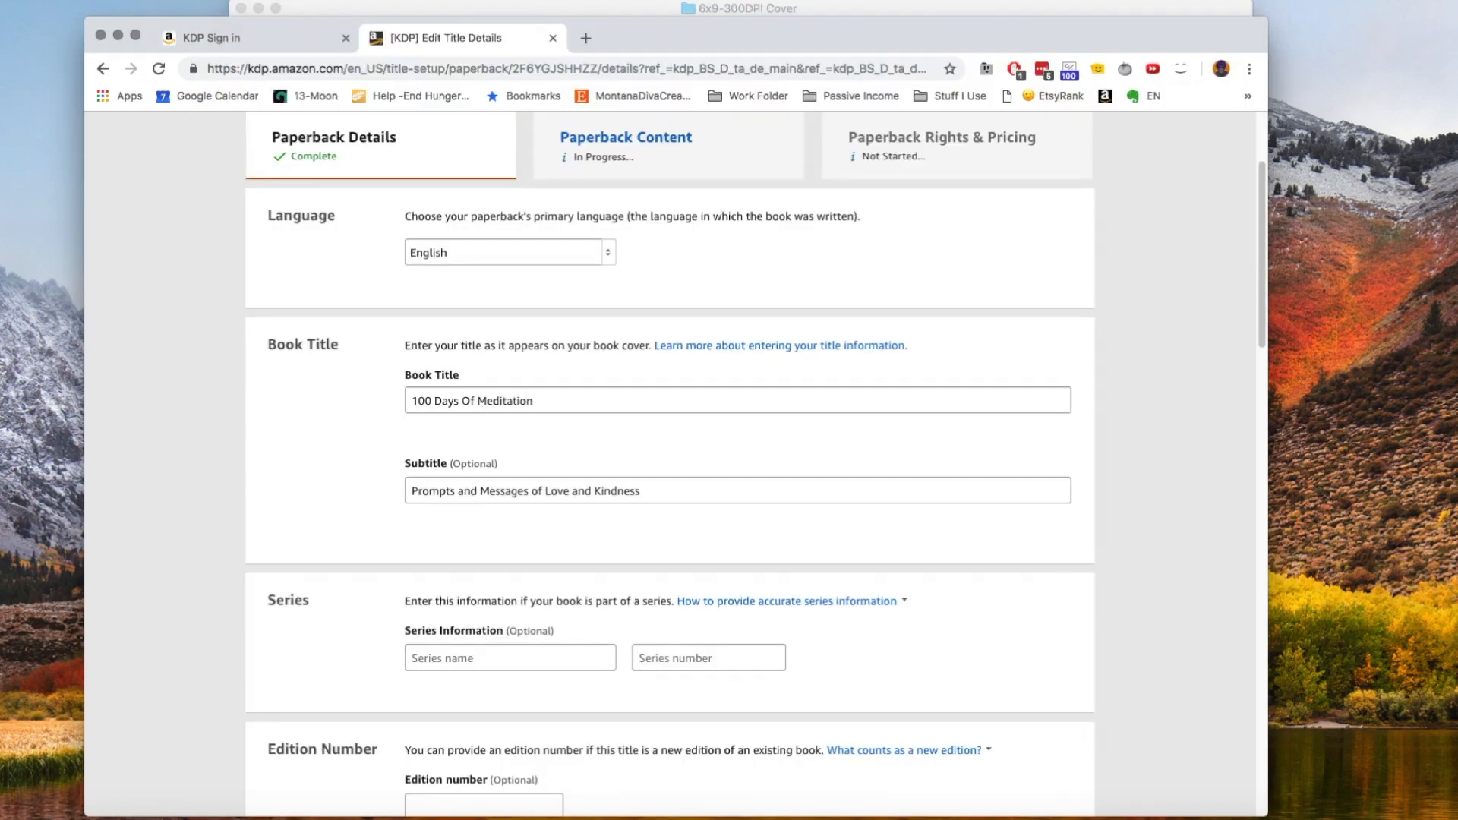
pyautogui.tripleClick(505, 400)
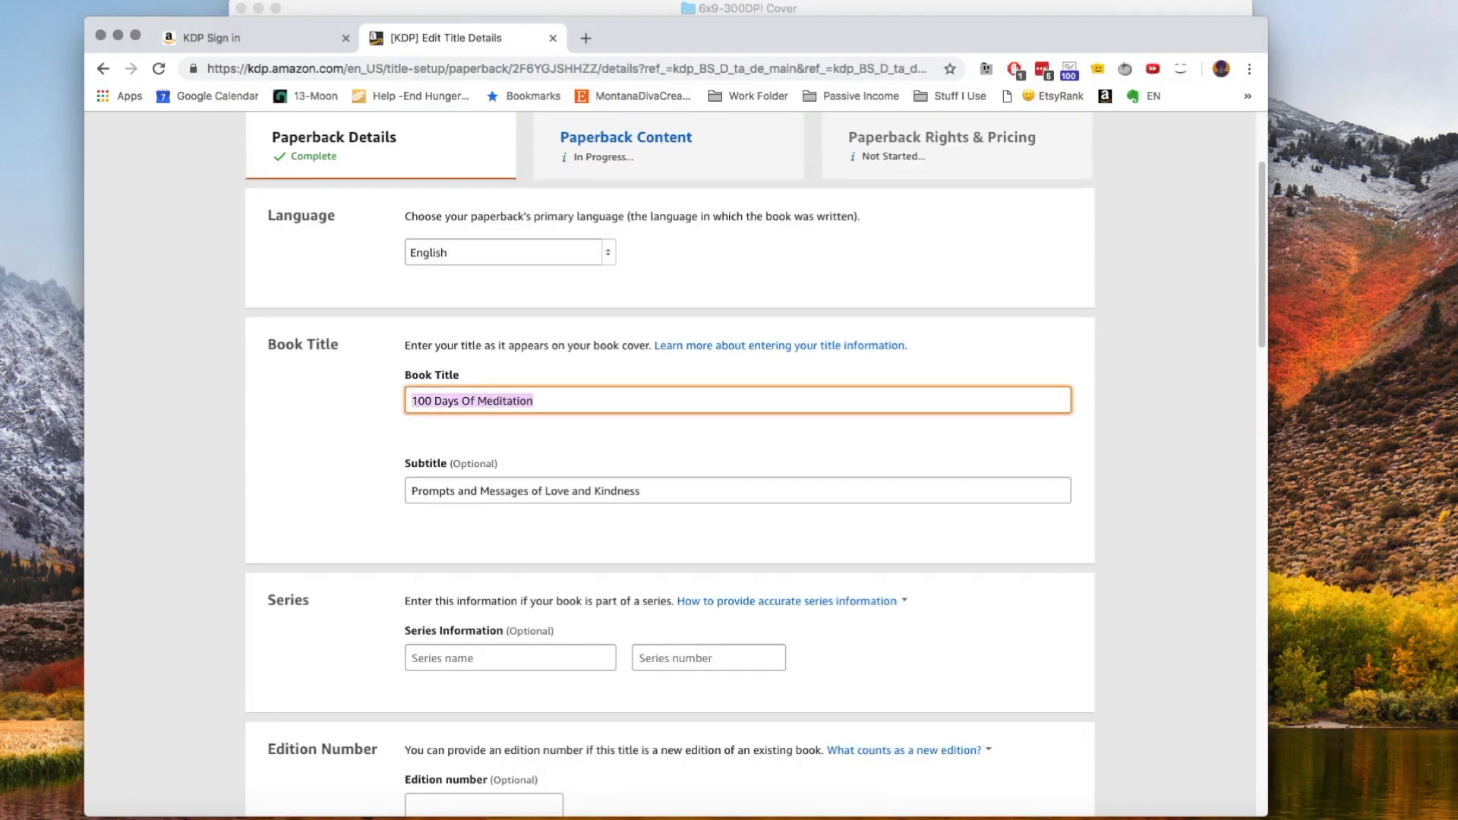
pyautogui.write('Marketing')
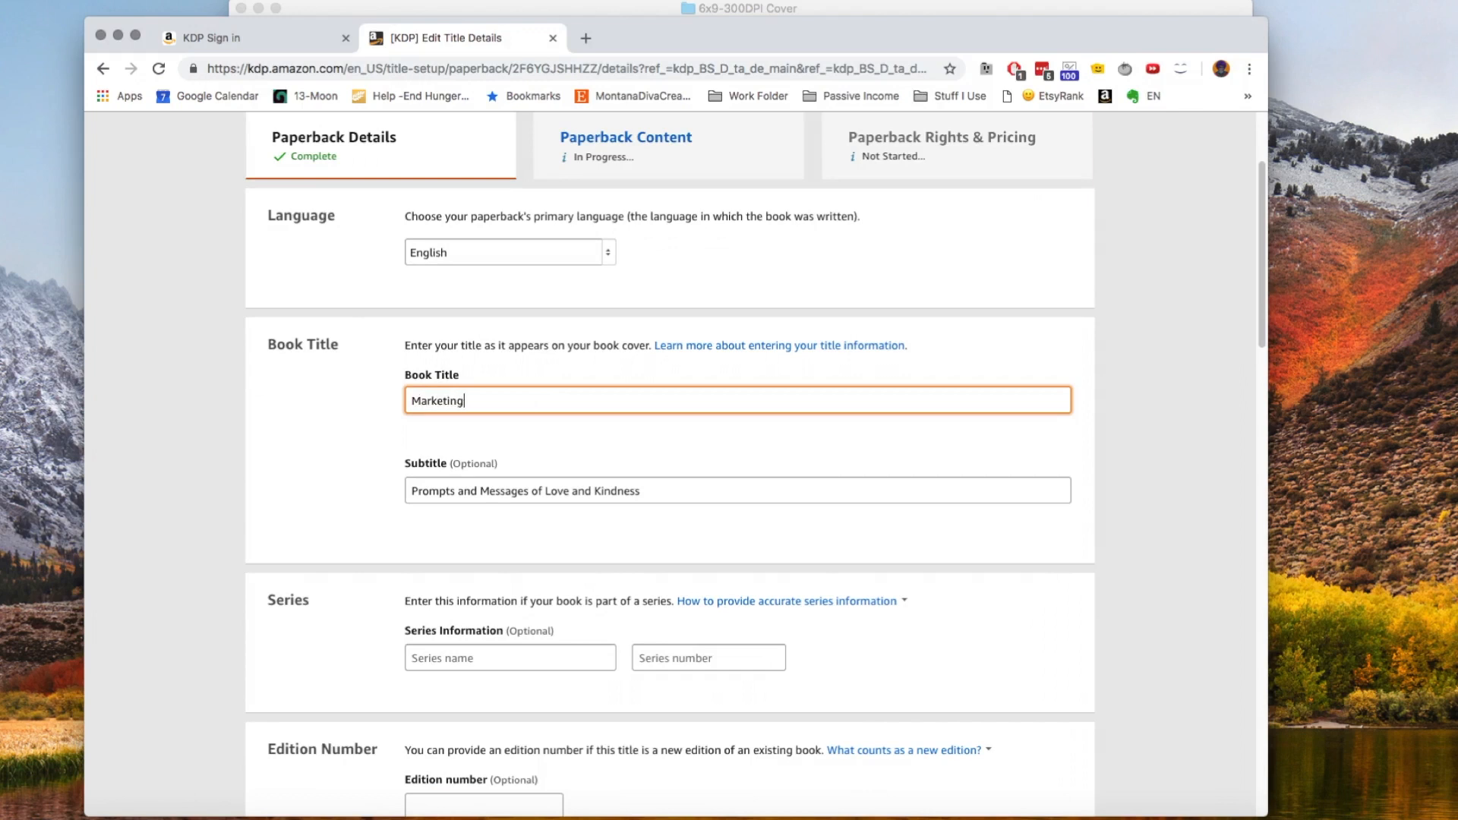
pyautogui.write(' Proposal')
# - Replace the book's subtitle with "Excellent Presentations"
pyautogui.press('Tab')
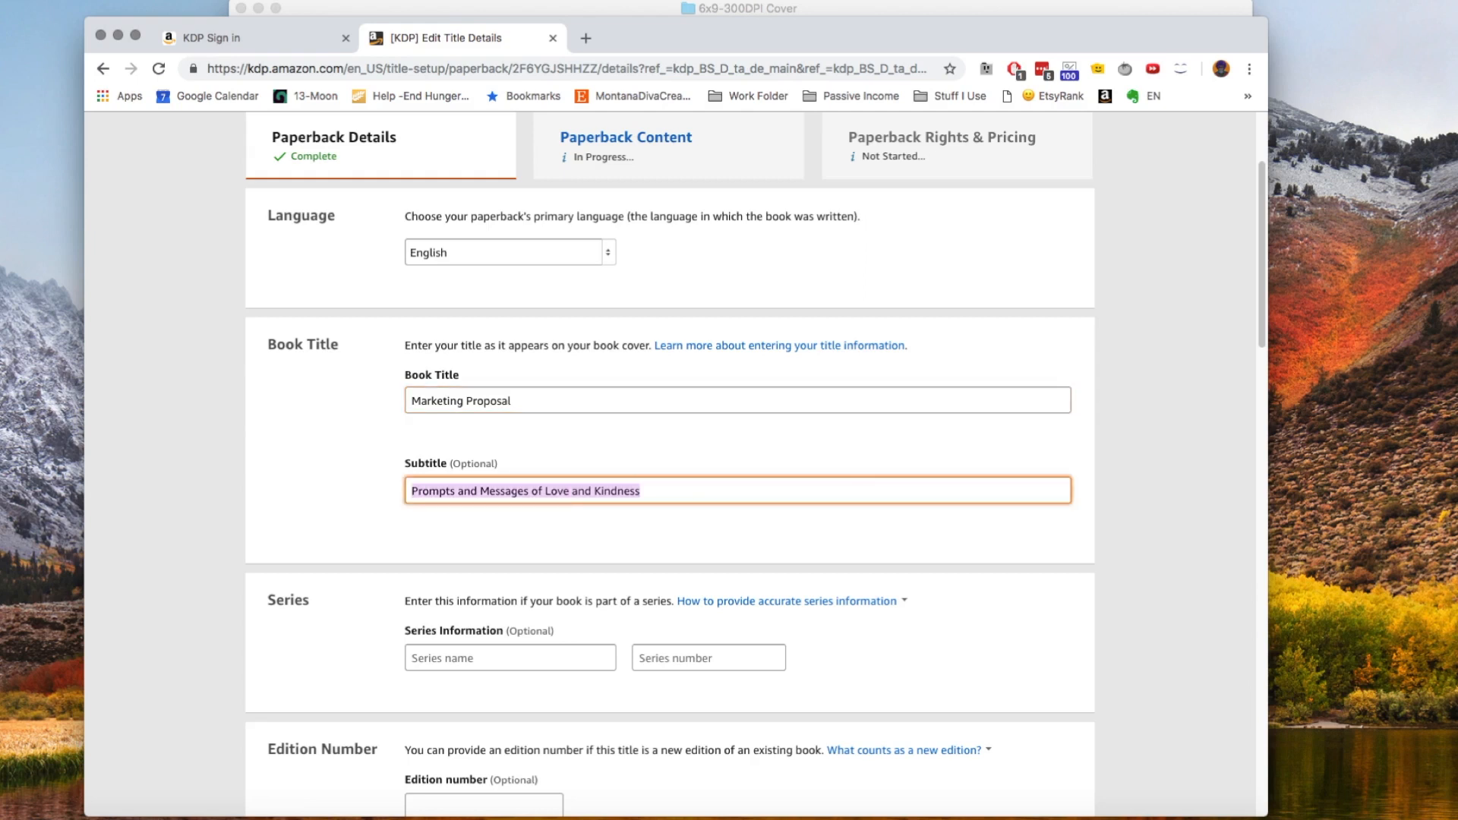
pyautogui.write('Mar')
pyautogui.press('BackSpace')
pyautogui.press('BackSpace')
pyautogui.press('BackSpace')
pyautogui.write('Excell')
pyautogui.write('ence')
pyautogui.press('BackSpace')
pyautogui.press('BackSpace')
pyautogui.write('t Prese')
pyautogui.write('ntatoins')
pyautogui.press('BackSpace')
pyautogui.press('BackSpace')
pyautogui.press('BackSpace')
pyautogui.press('BackSpace')
pyautogui.press('BackSpace')
pyautogui.write('tions')
# - Review the series, edition, author, contributors, description, publishing rights, keywords, categories and adult content sections of the paperback details
pyautogui.scroll(-2, 754, 465)
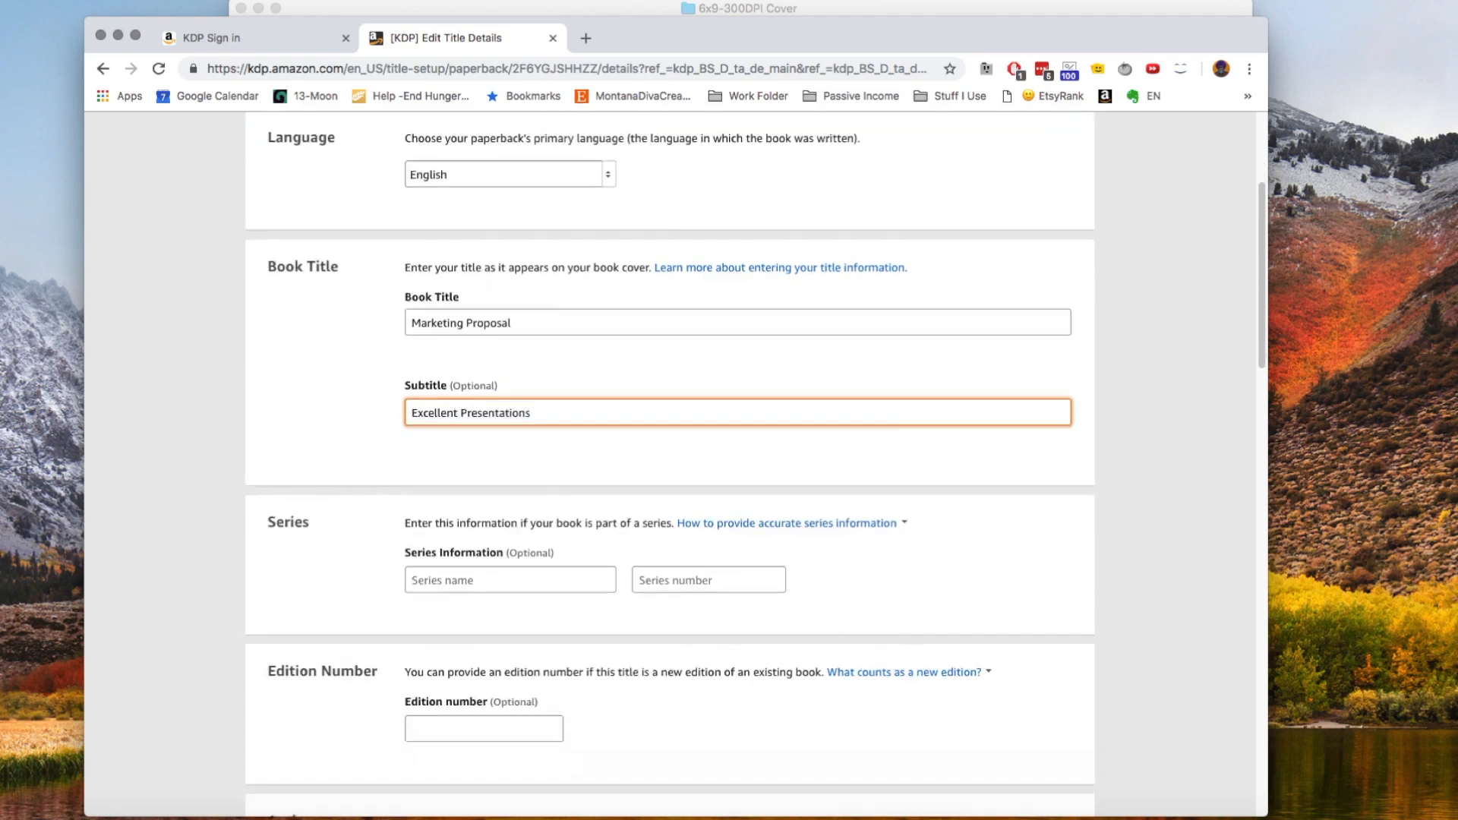
pyautogui.scroll(-4, 755, 464)
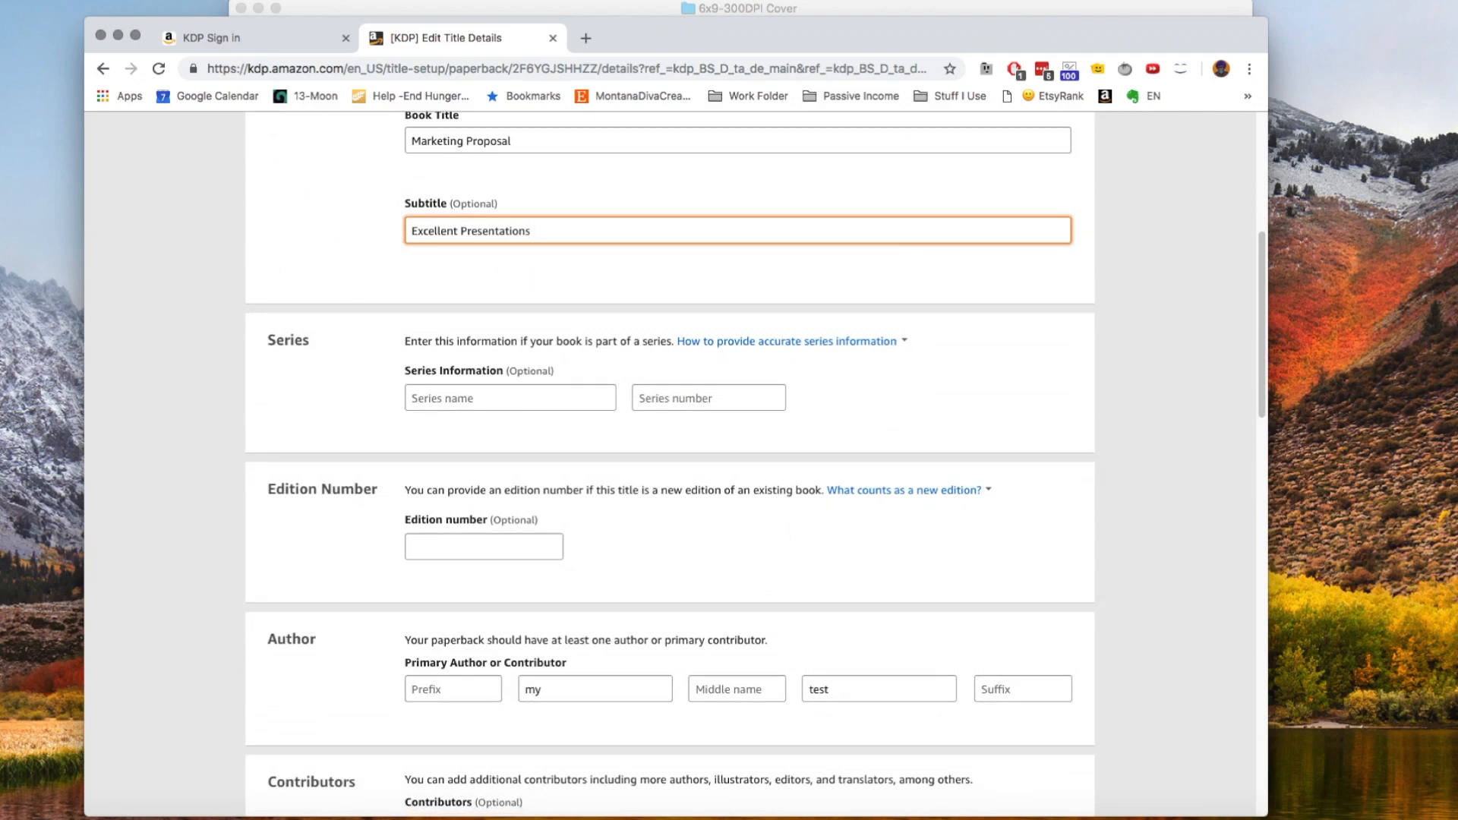
pyautogui.scroll(-6, 755, 464)
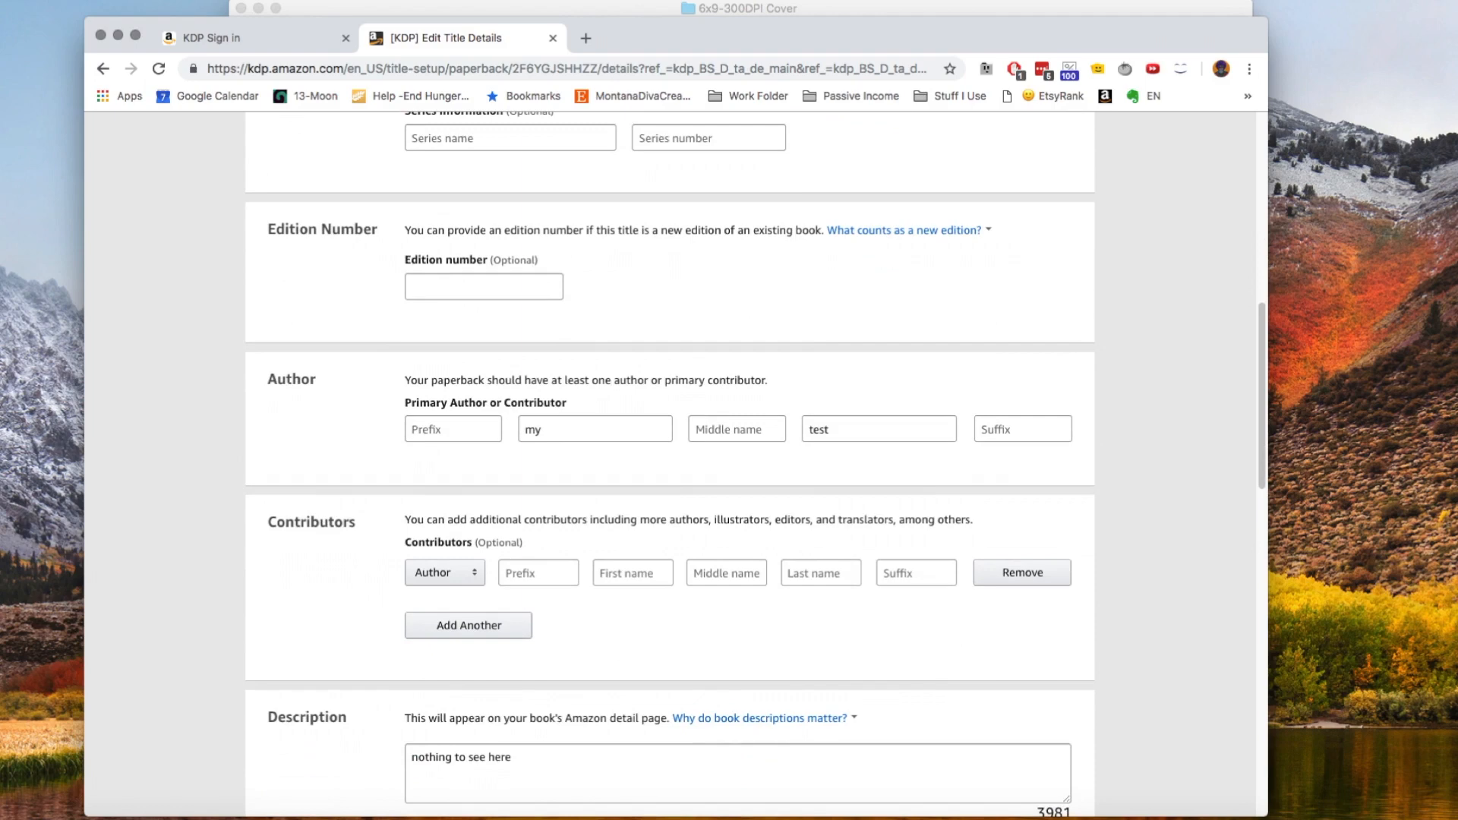
pyautogui.scroll(-4, 755, 464)
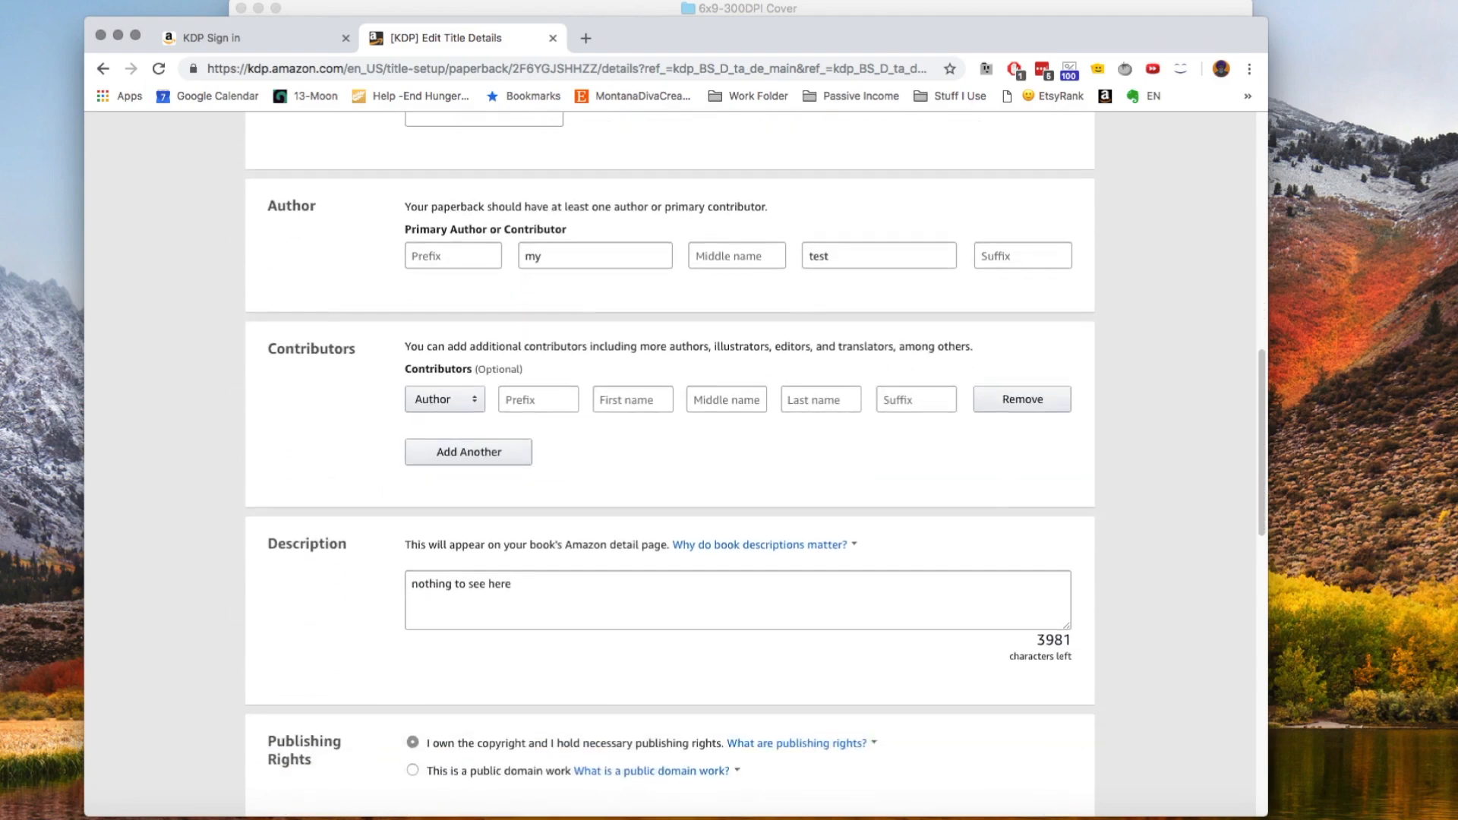
pyautogui.scroll(-4, 755, 464)
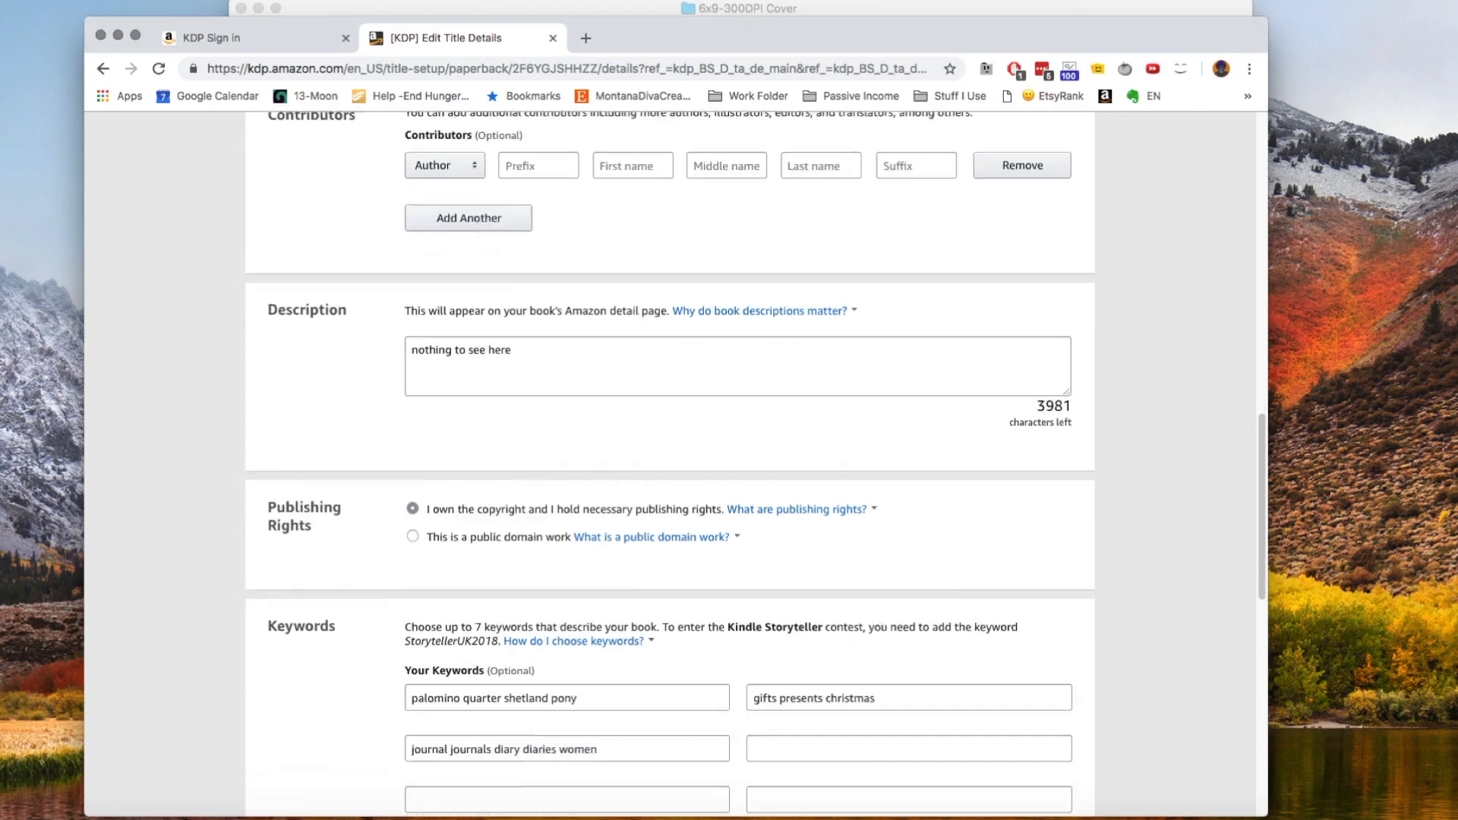
pyautogui.scroll(-5, 668, 463)
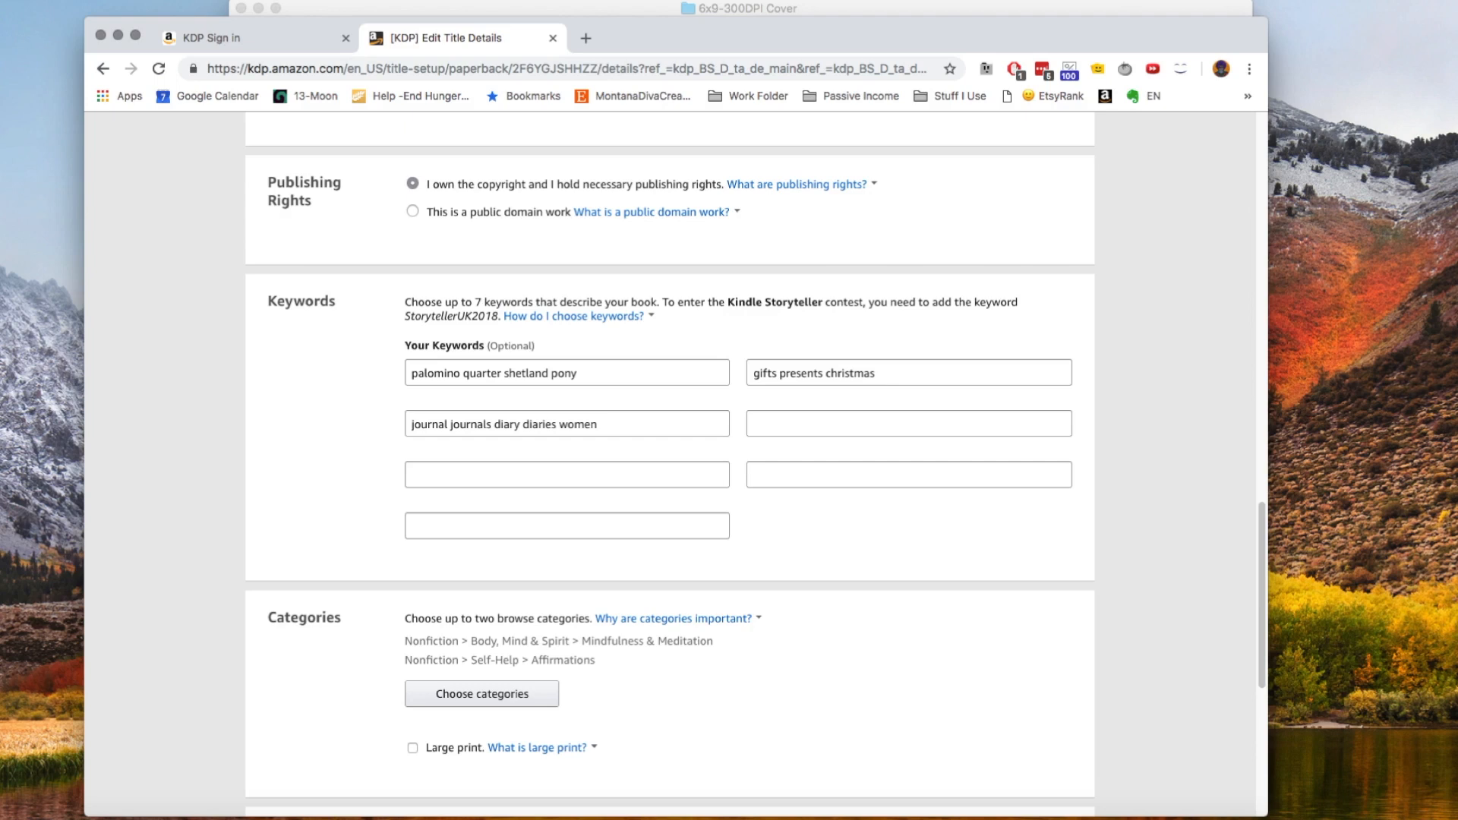
pyautogui.scroll(-5, 668, 463)
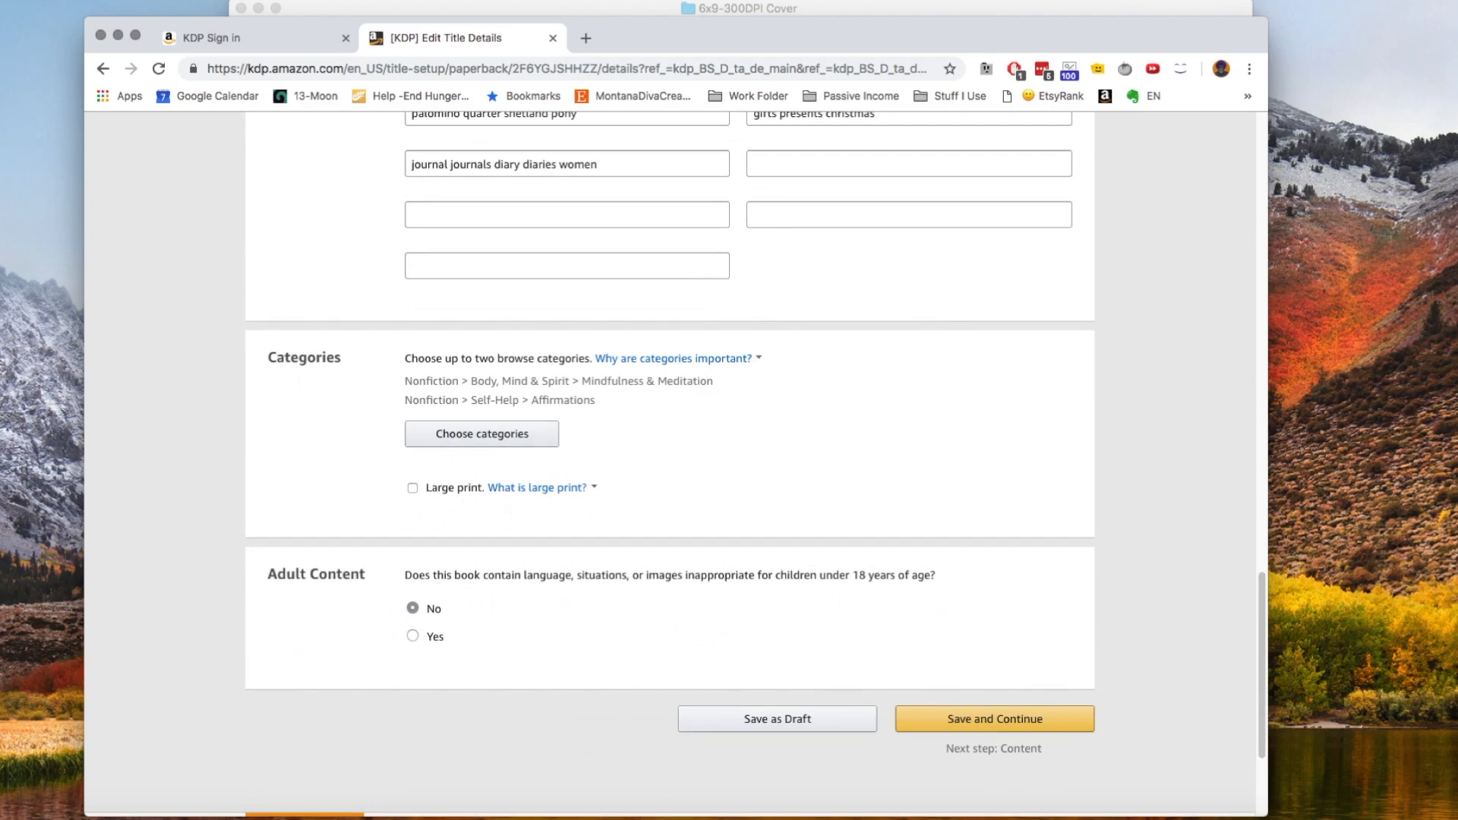
pyautogui.scroll(10, 668, 463)
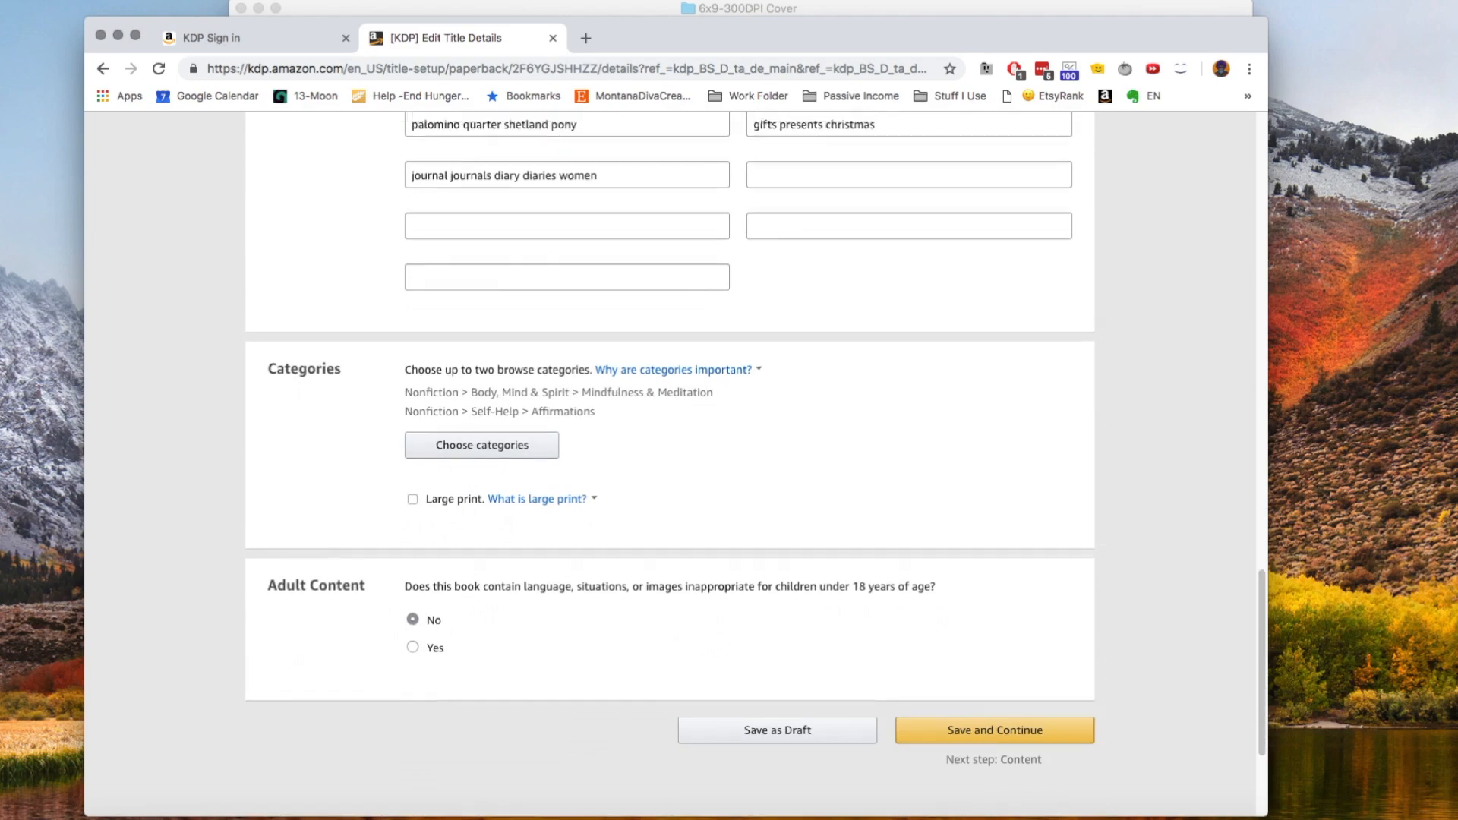
pyautogui.scroll(5, 668, 464)
pyautogui.scroll(-15, 668, 463)
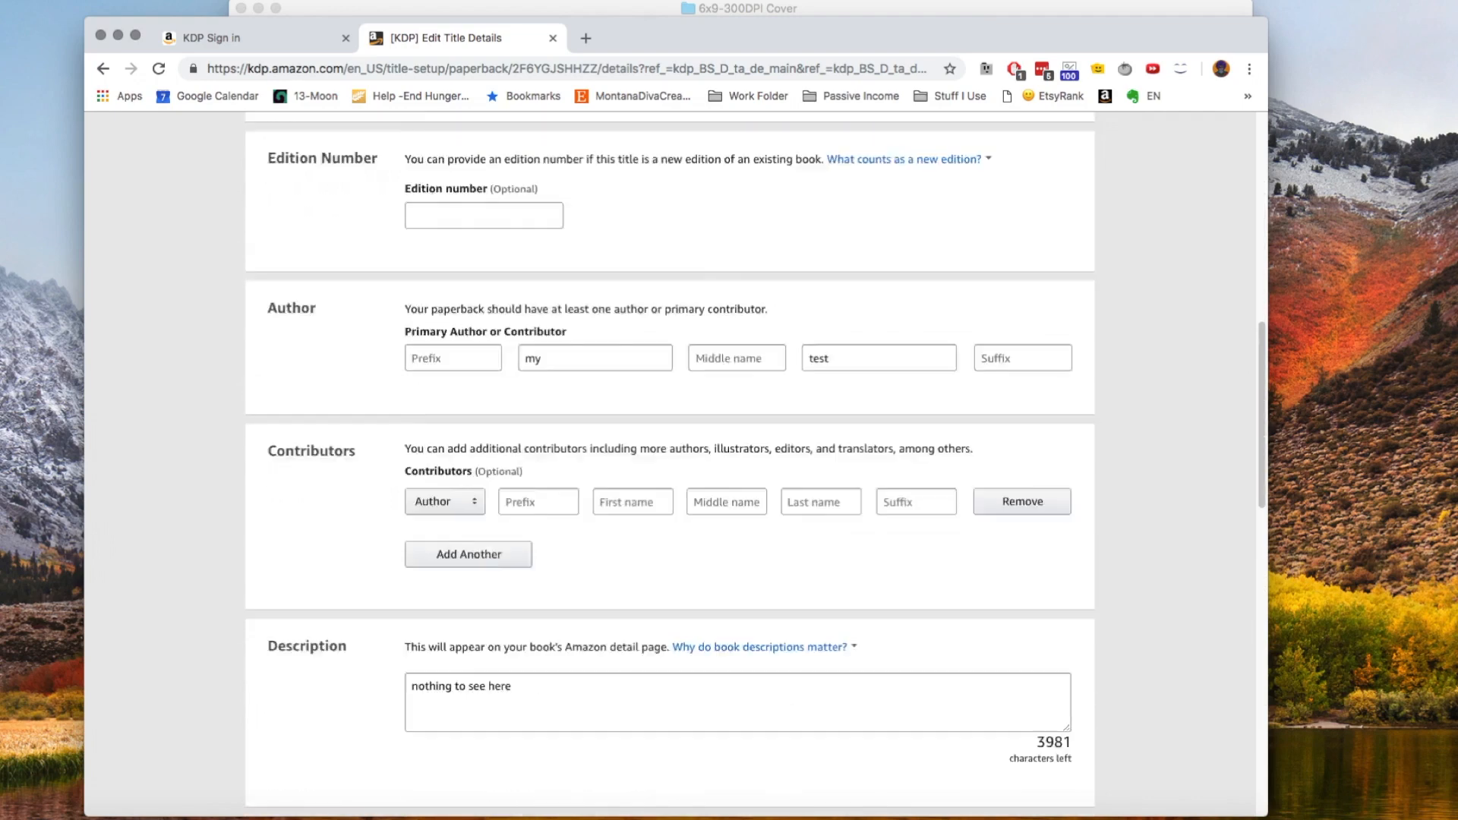
# - Open the book's category selection and remove both the Self-Help > Affirmations and Mindfulness & Meditation categories
pyautogui.click(481, 321)
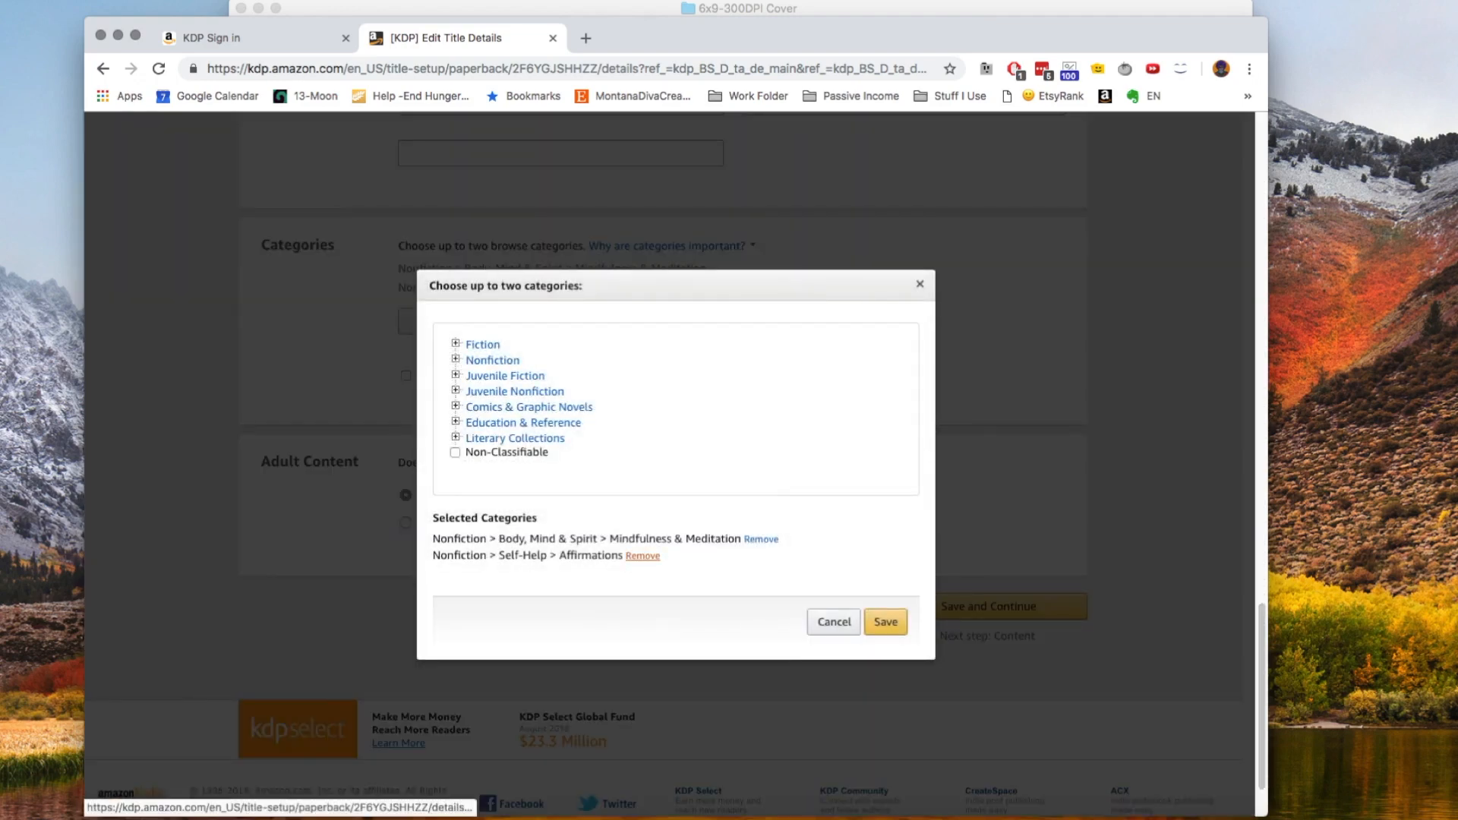
pyautogui.click(643, 555)
pyautogui.click(761, 539)
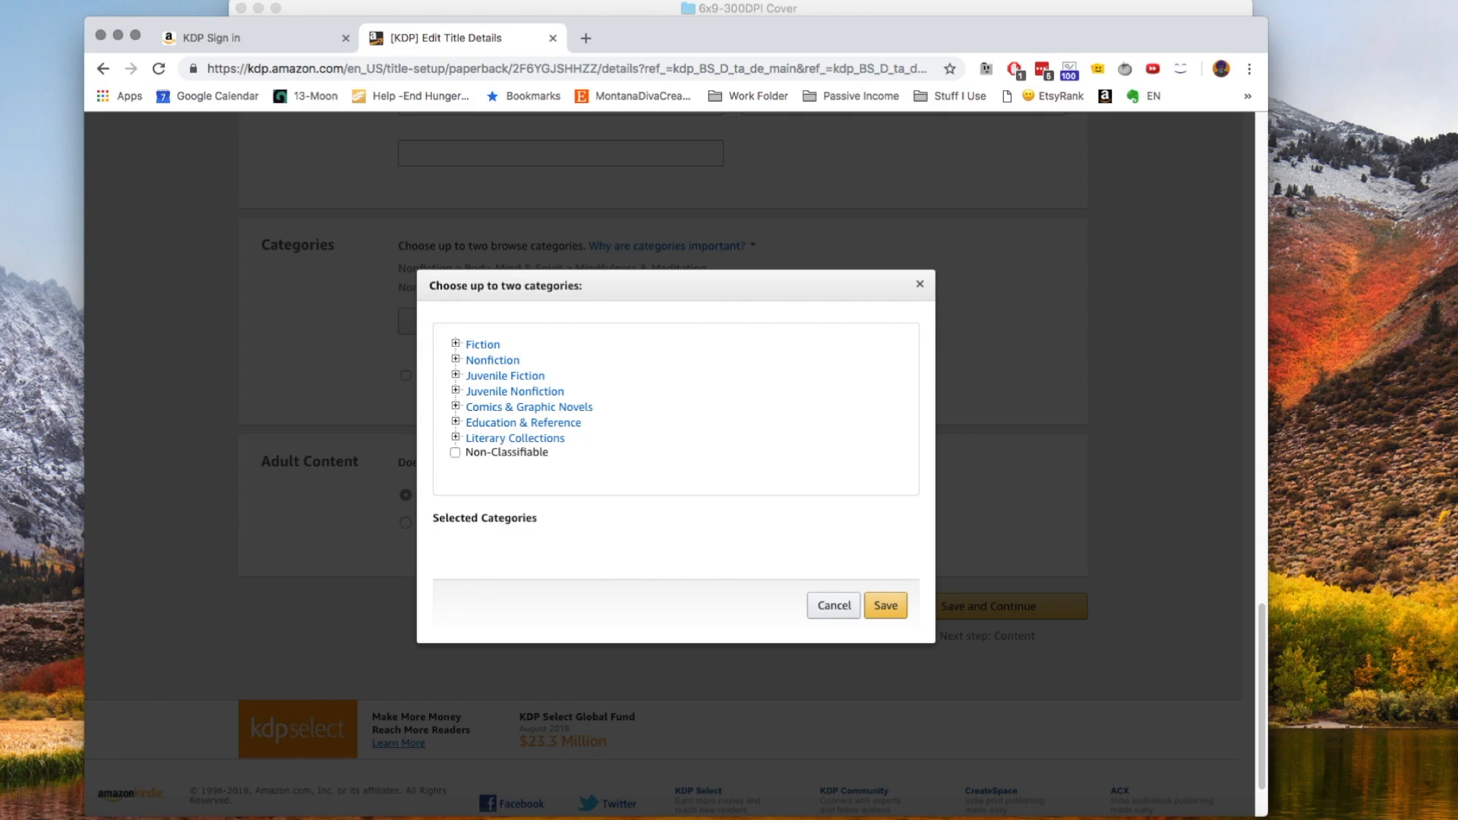
# - Select the General and Research categories under Nonfiction > Business & Economics > Marketing
pyautogui.click(455, 359)
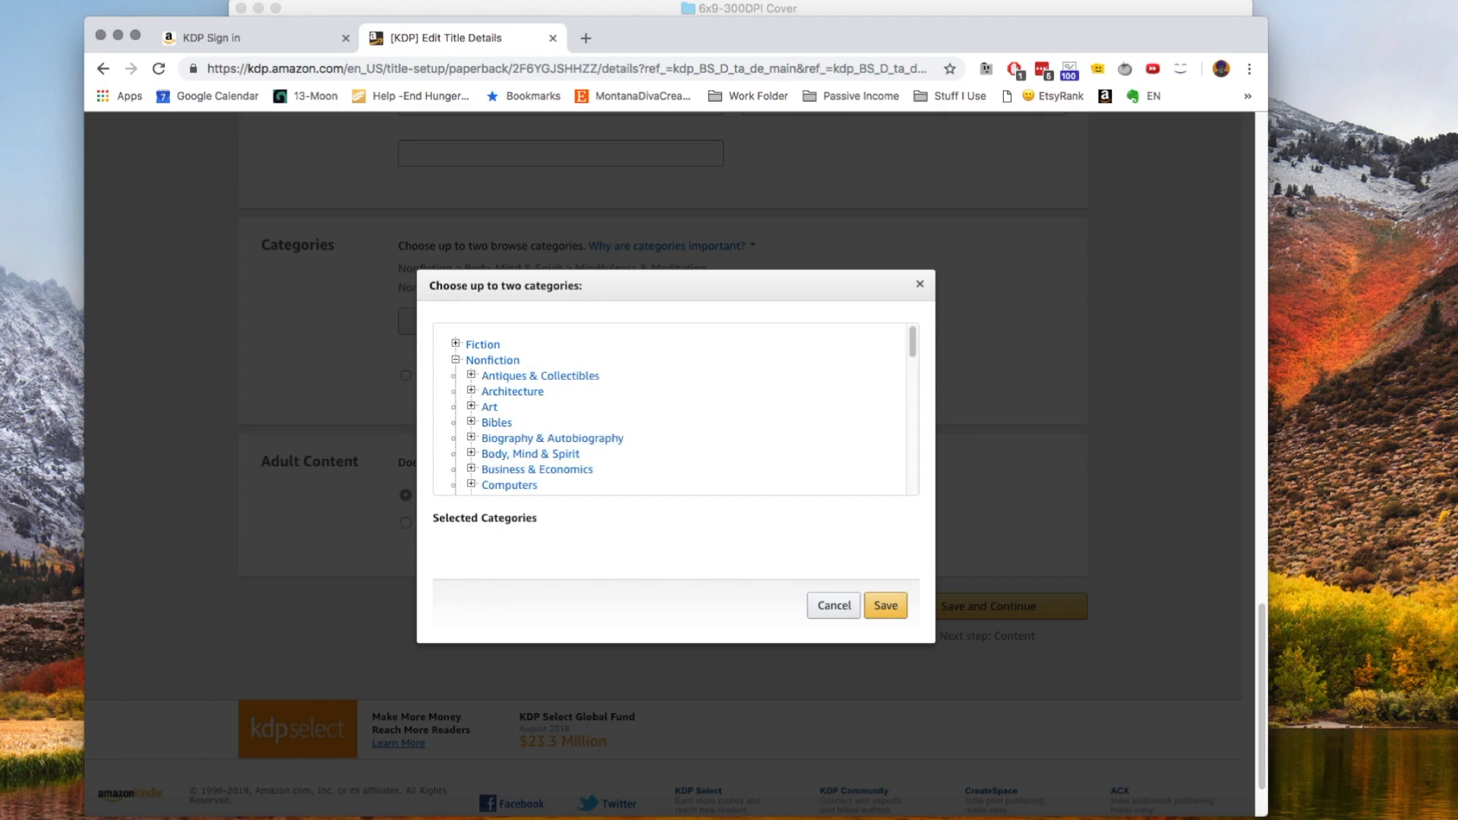
pyautogui.click(470, 468)
pyautogui.scroll(-5, 559, 440)
pyautogui.scroll(-10, 559, 441)
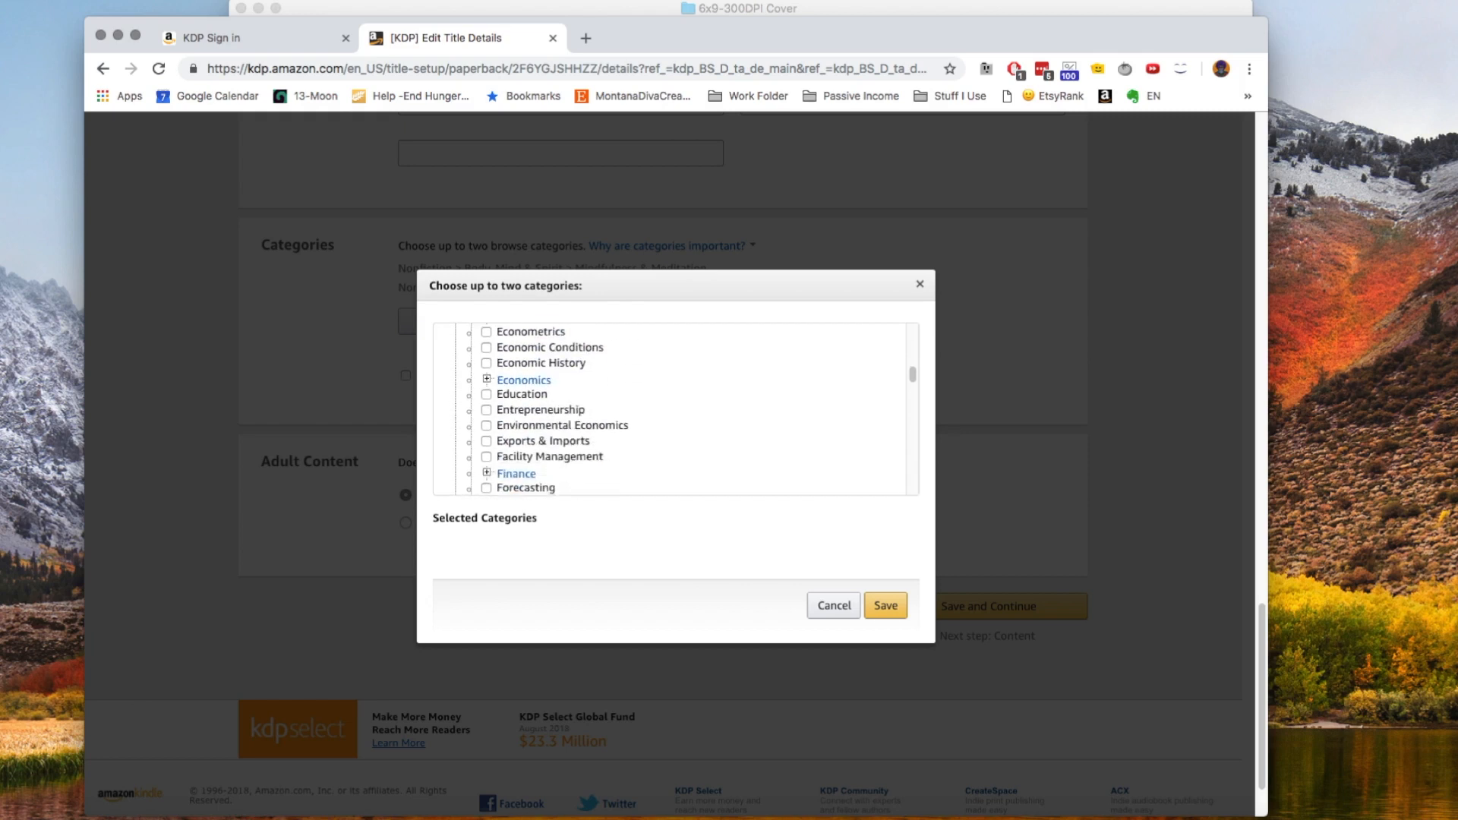
pyautogui.scroll(-1, 676, 410)
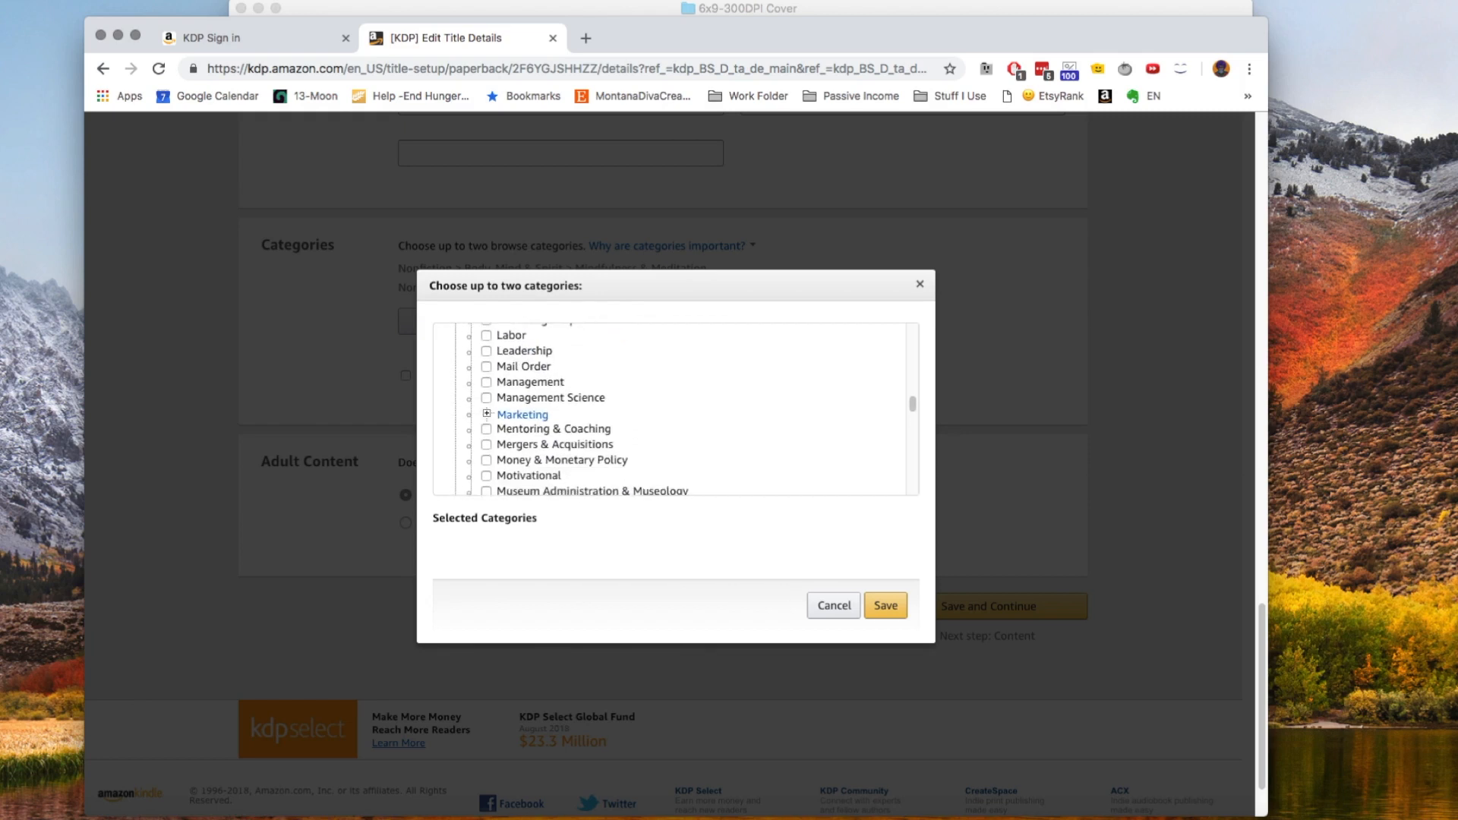
pyautogui.scroll(-3, 676, 410)
pyautogui.scroll(3, 675, 410)
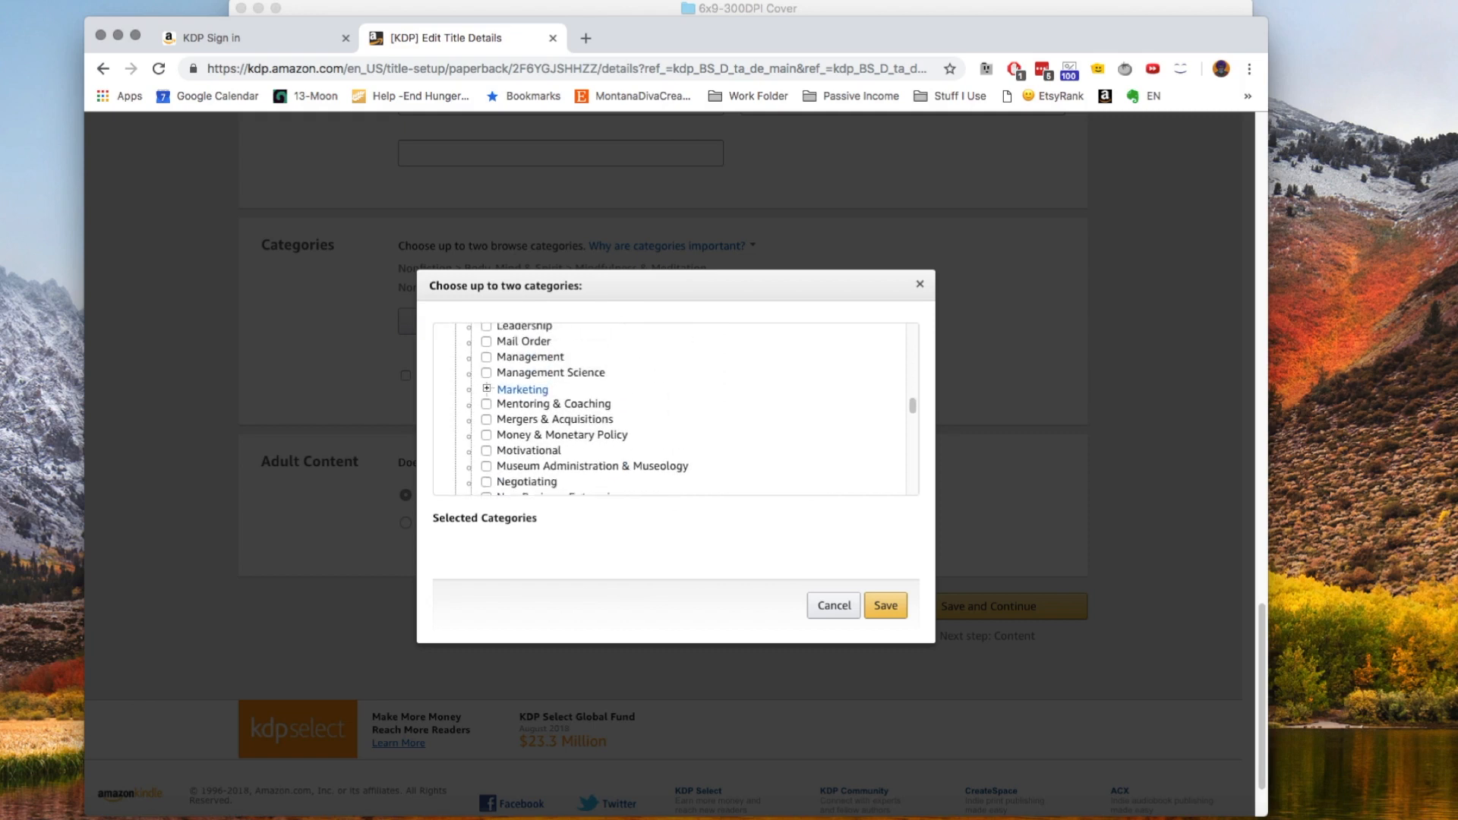
pyautogui.scroll(1, 675, 410)
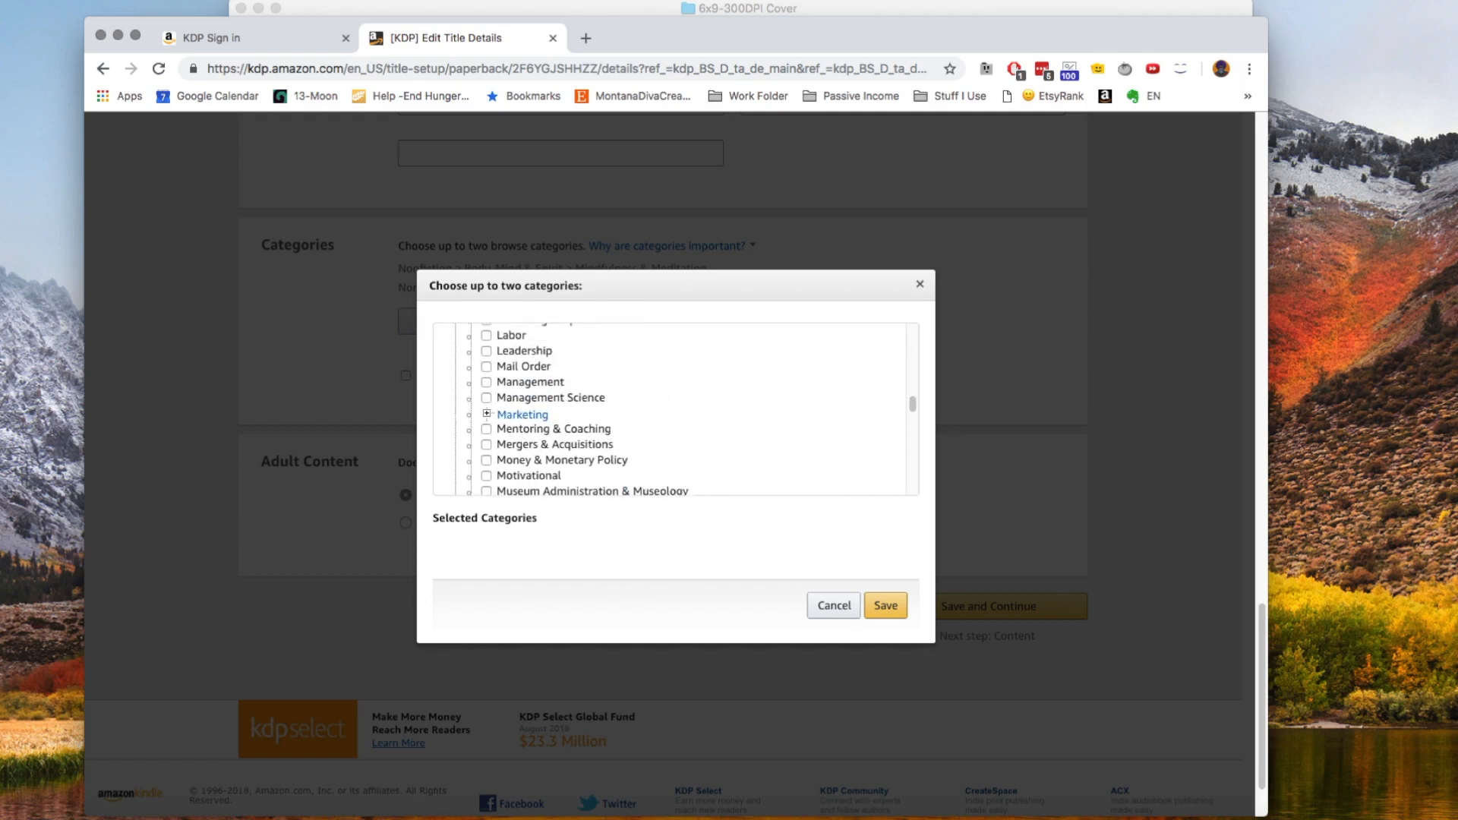
pyautogui.click(487, 414)
pyautogui.scroll(-3, 676, 410)
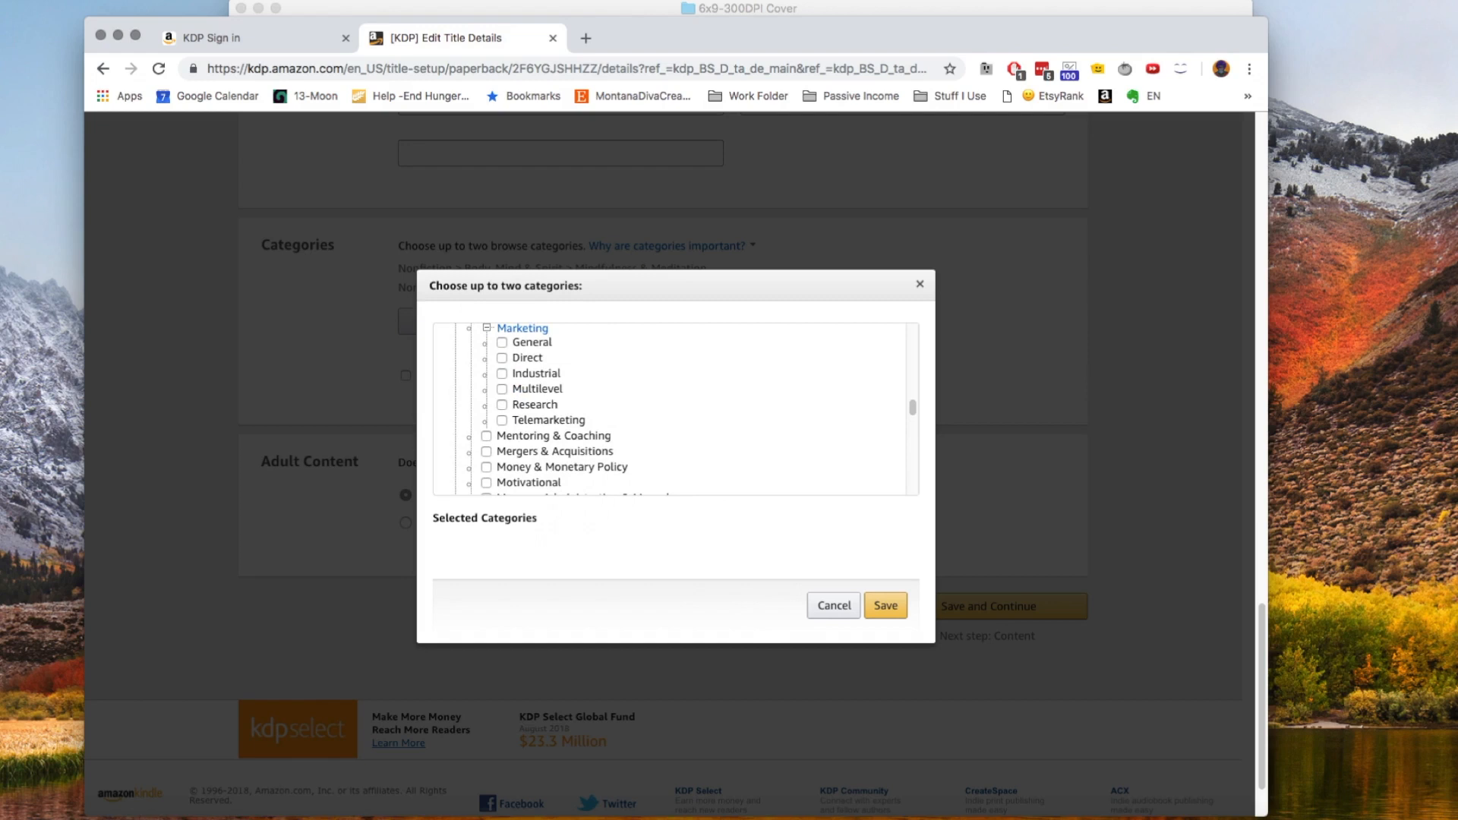
pyautogui.click(502, 342)
pyautogui.click(502, 405)
# - Look through the other Business & Economics subcategories and save the two selected Marketing categories
pyautogui.scroll(-6, 676, 410)
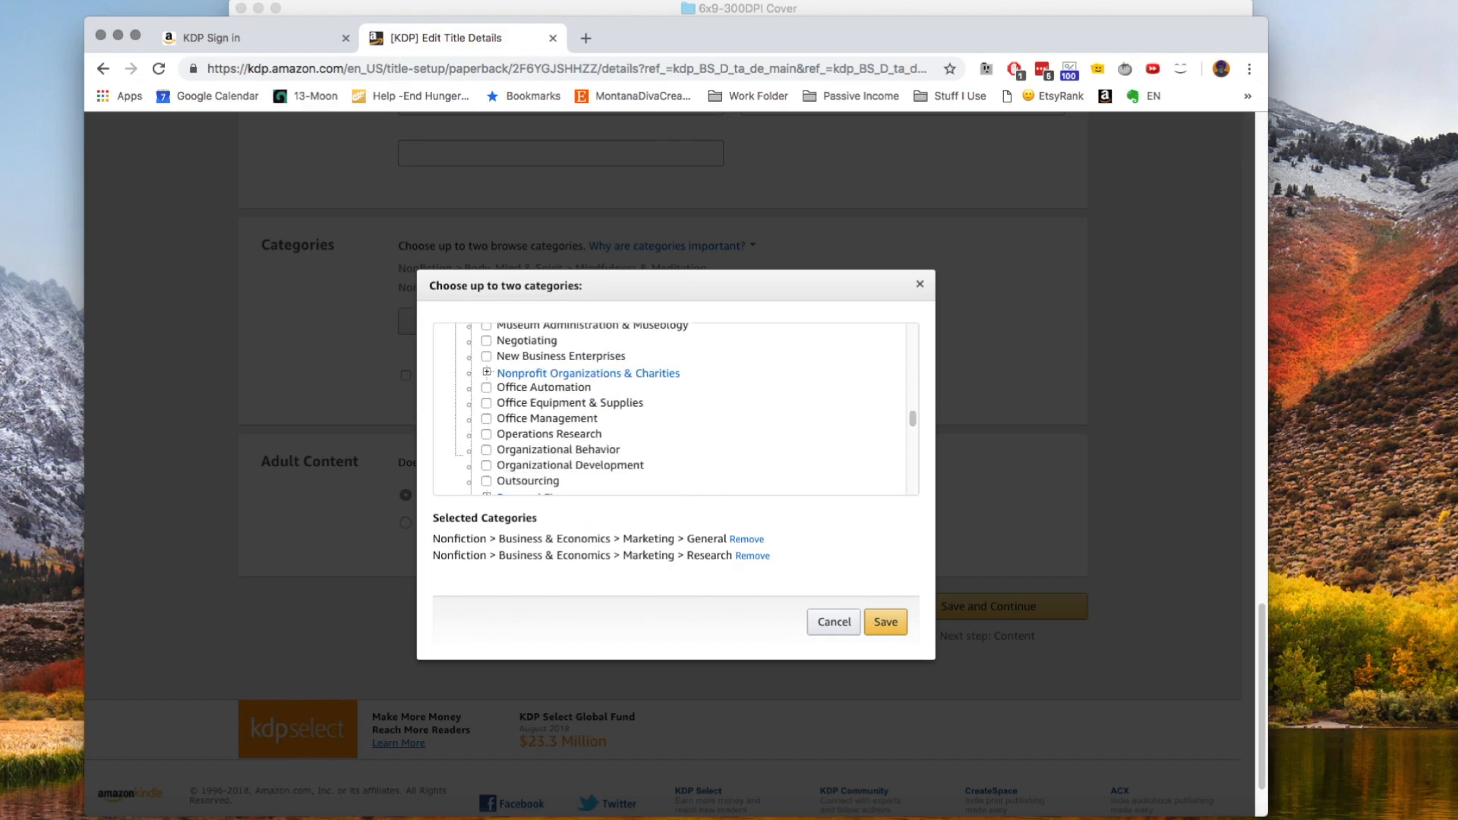
pyautogui.scroll(10, 676, 410)
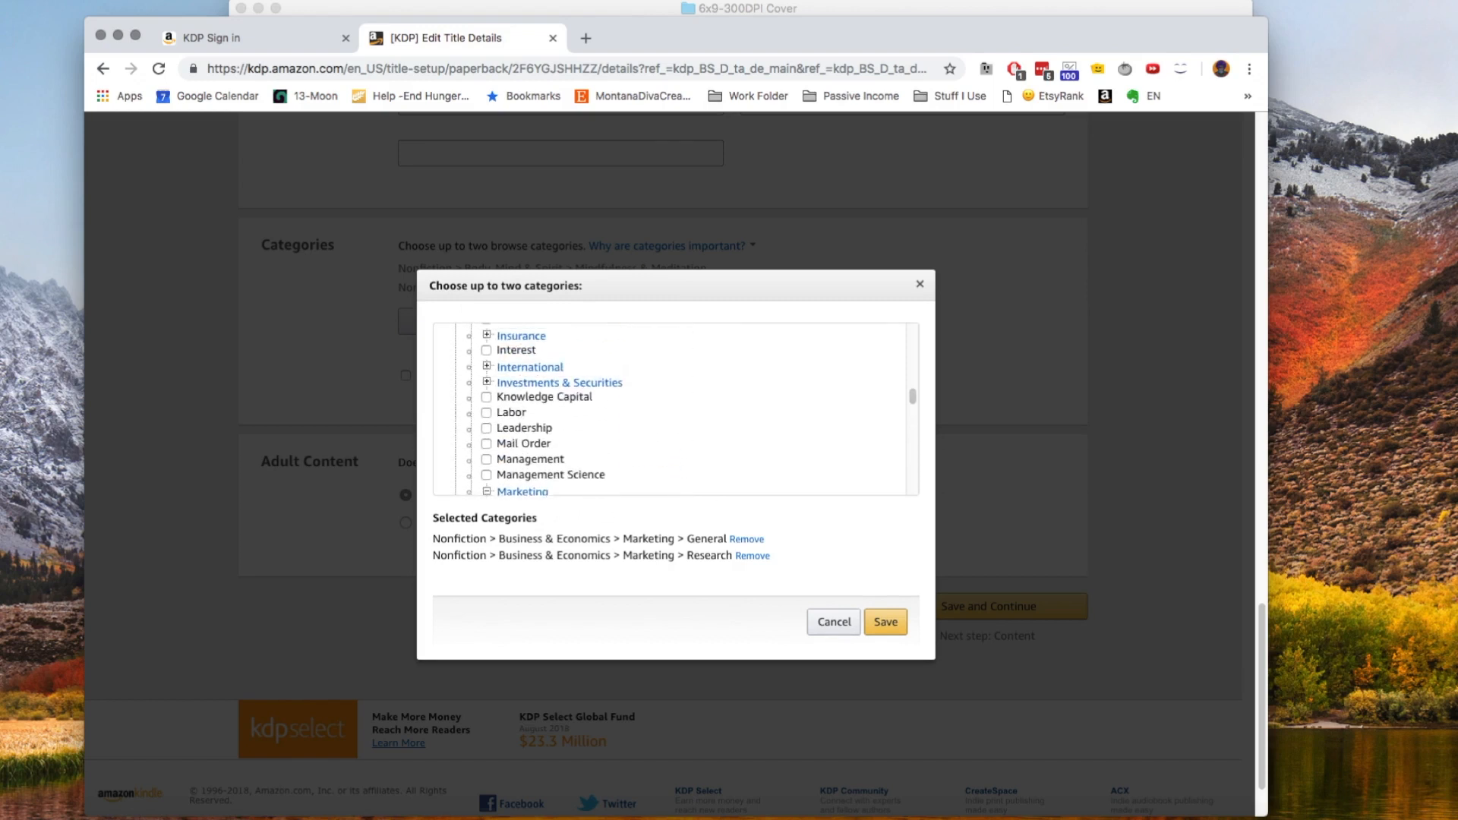
pyautogui.scroll(-15, 676, 410)
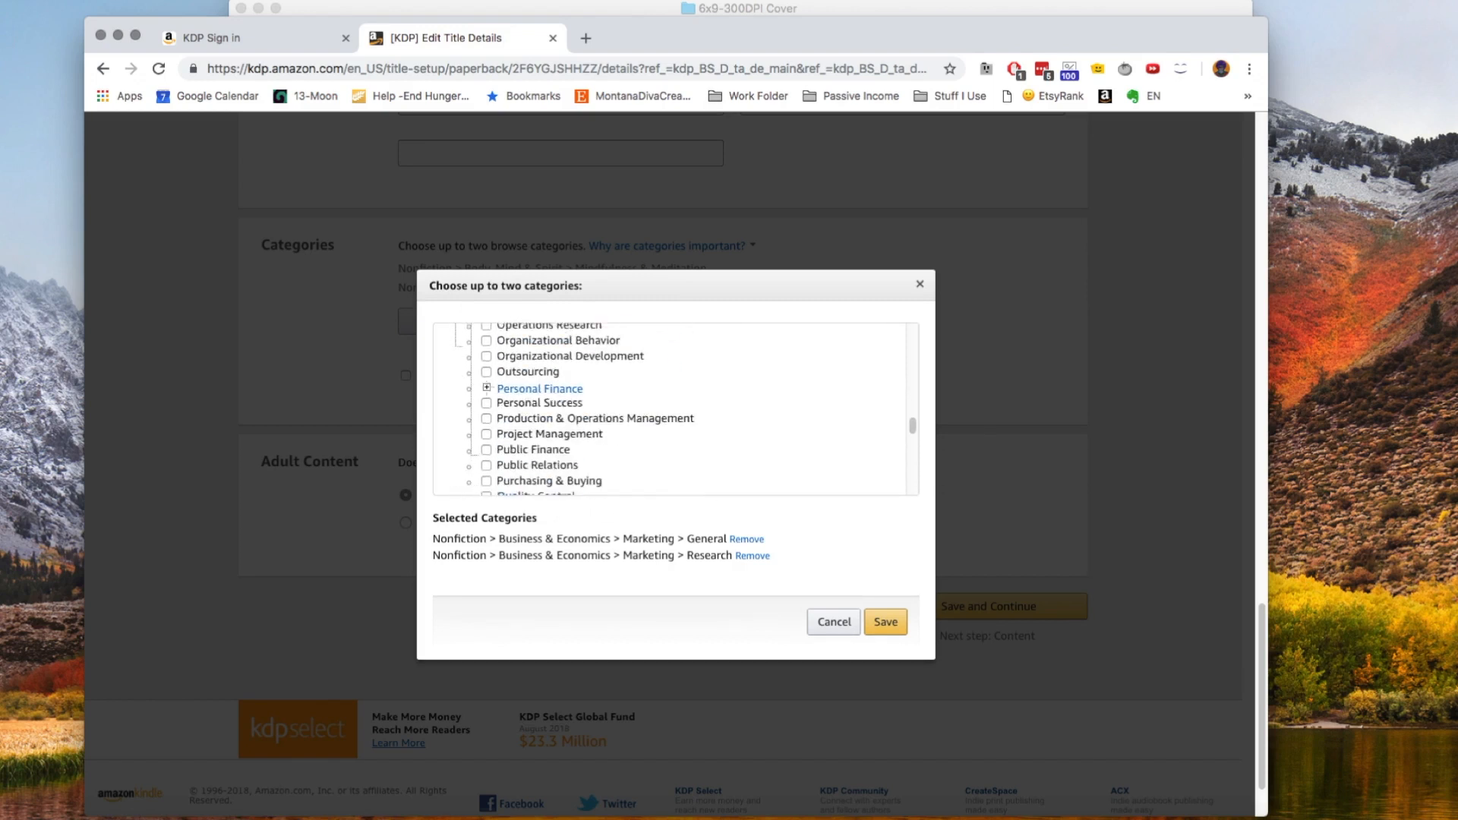
pyautogui.scroll(-5, 676, 410)
pyautogui.scroll(10, 676, 410)
pyautogui.scroll(10, 675, 410)
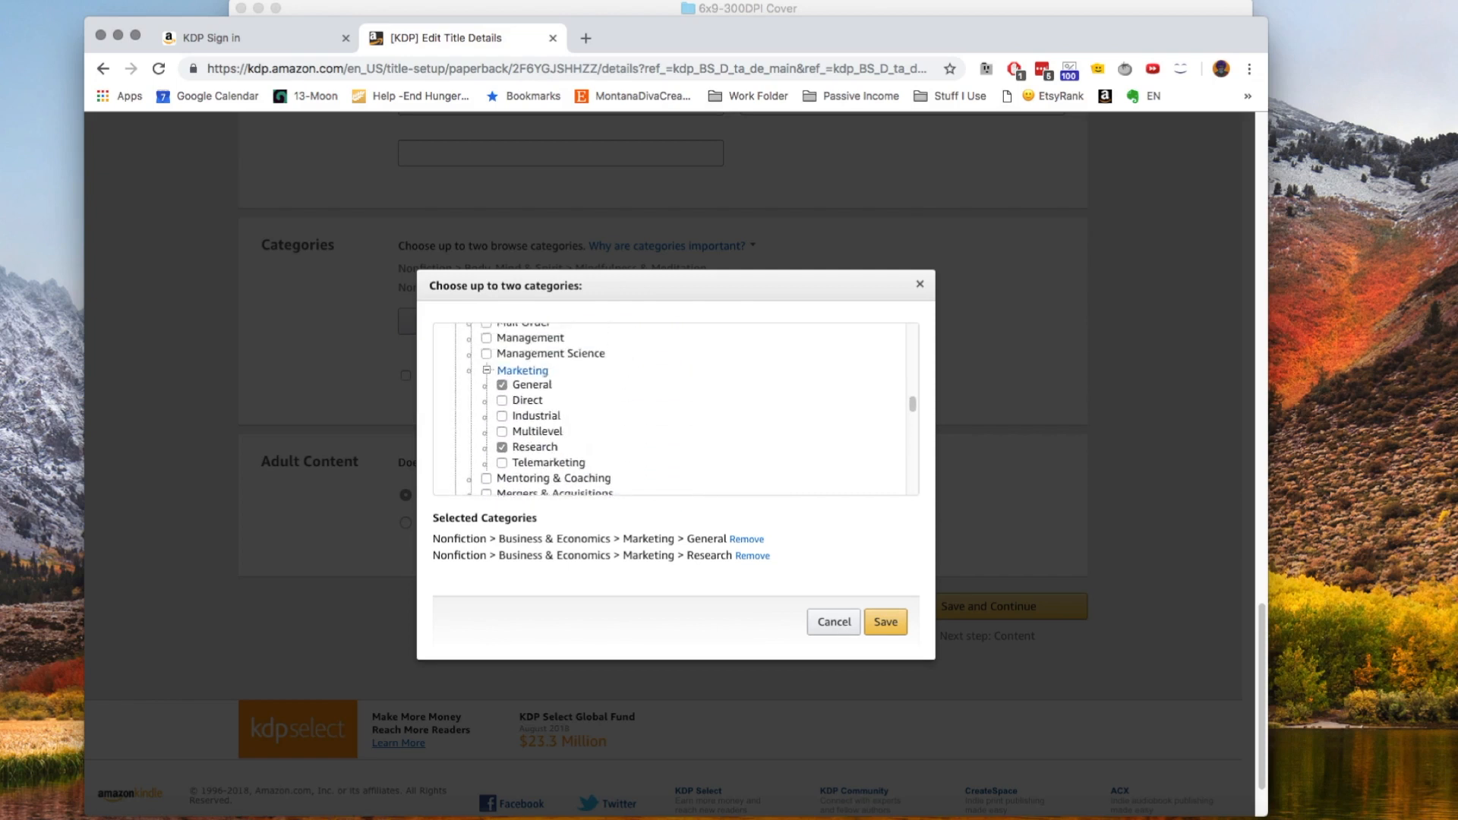
pyautogui.scroll(1, 676, 410)
pyautogui.scroll(-3, 676, 410)
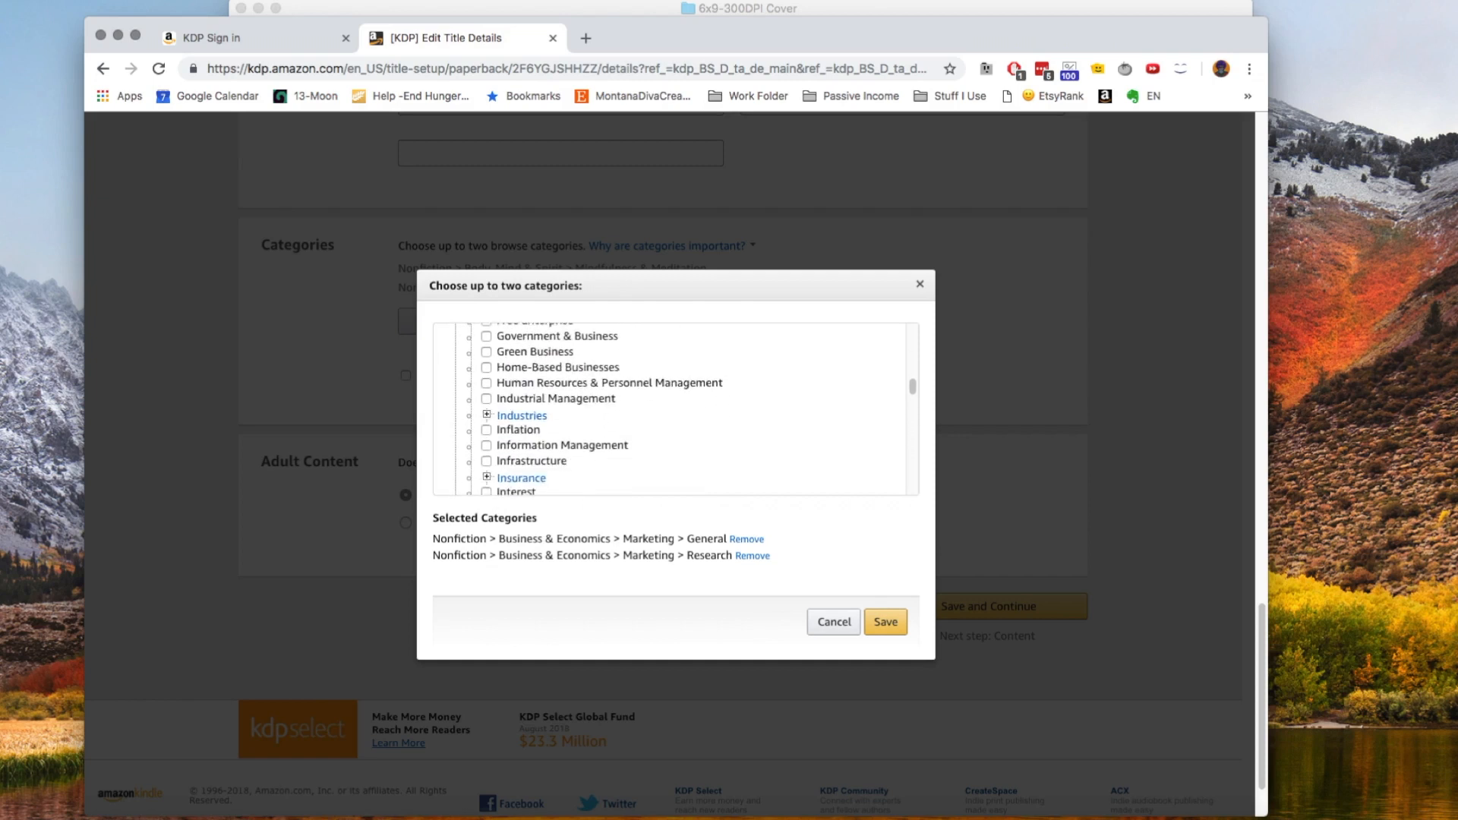
pyautogui.scroll(-5, 676, 409)
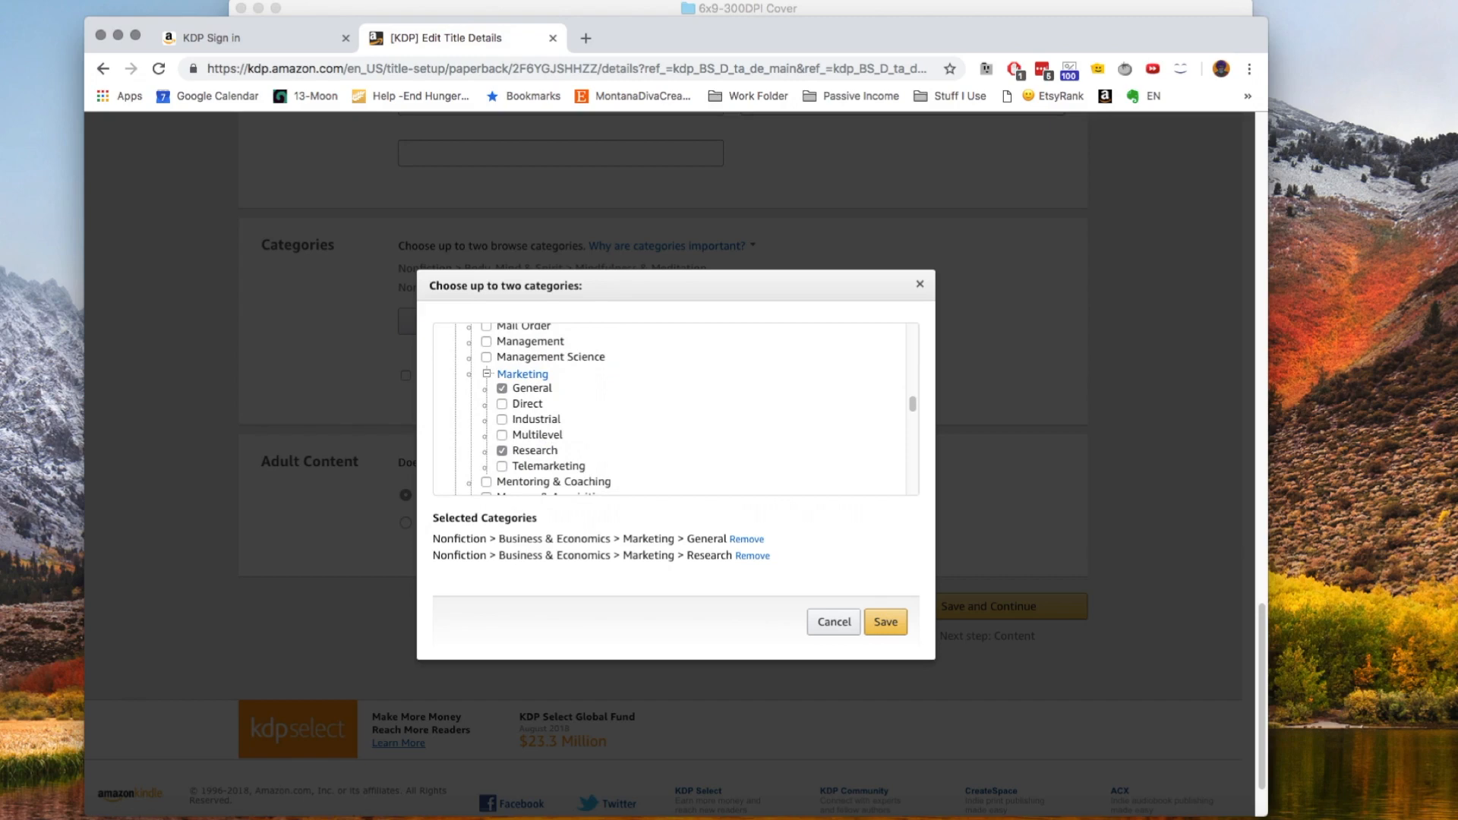
pyautogui.click(885, 621)
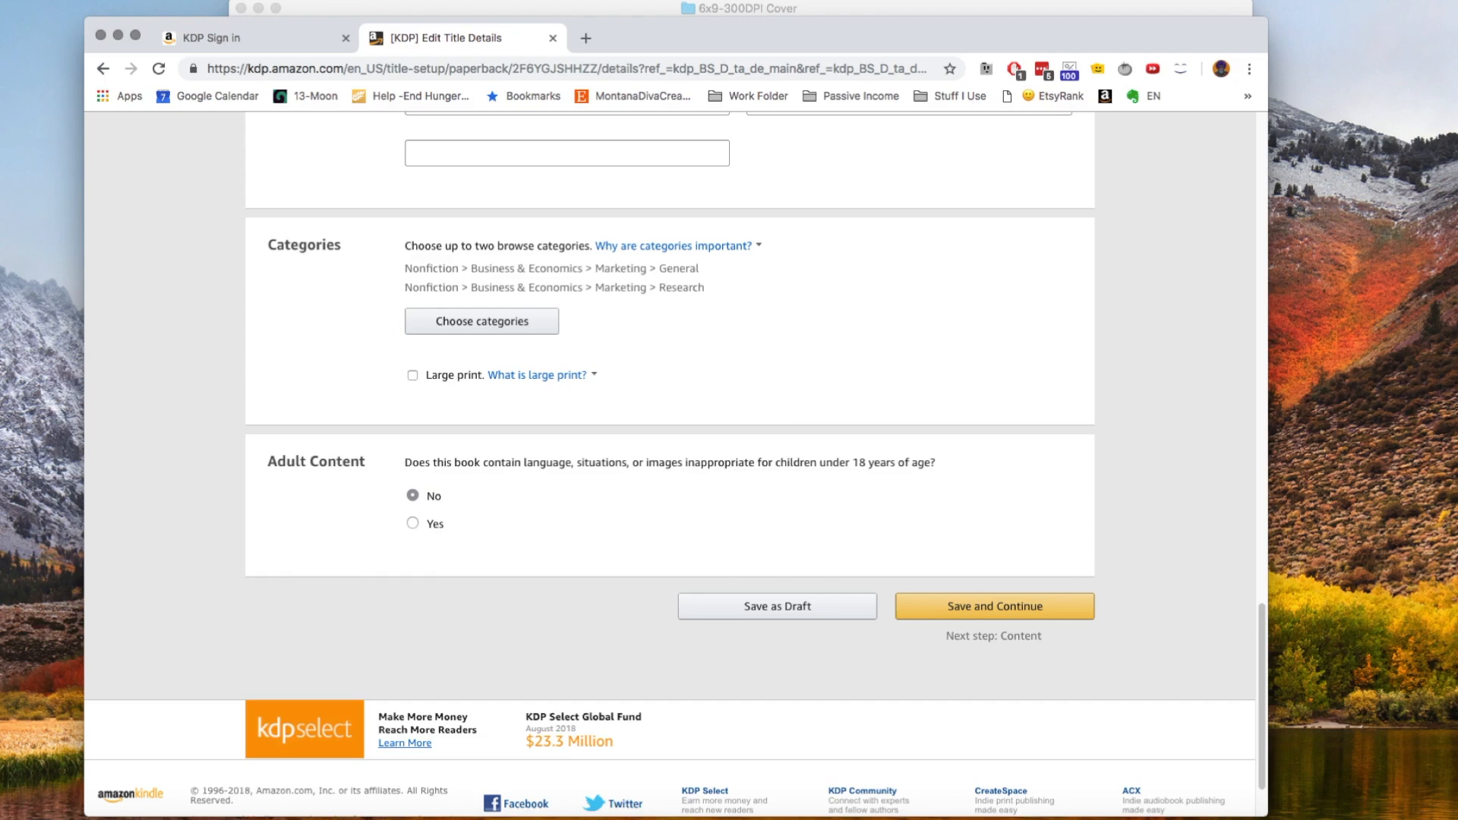
# - Save the paperback details and review the ISBN, publication date, print options, manuscript and book cover sections of the paperback content
pyautogui.click(995, 605)
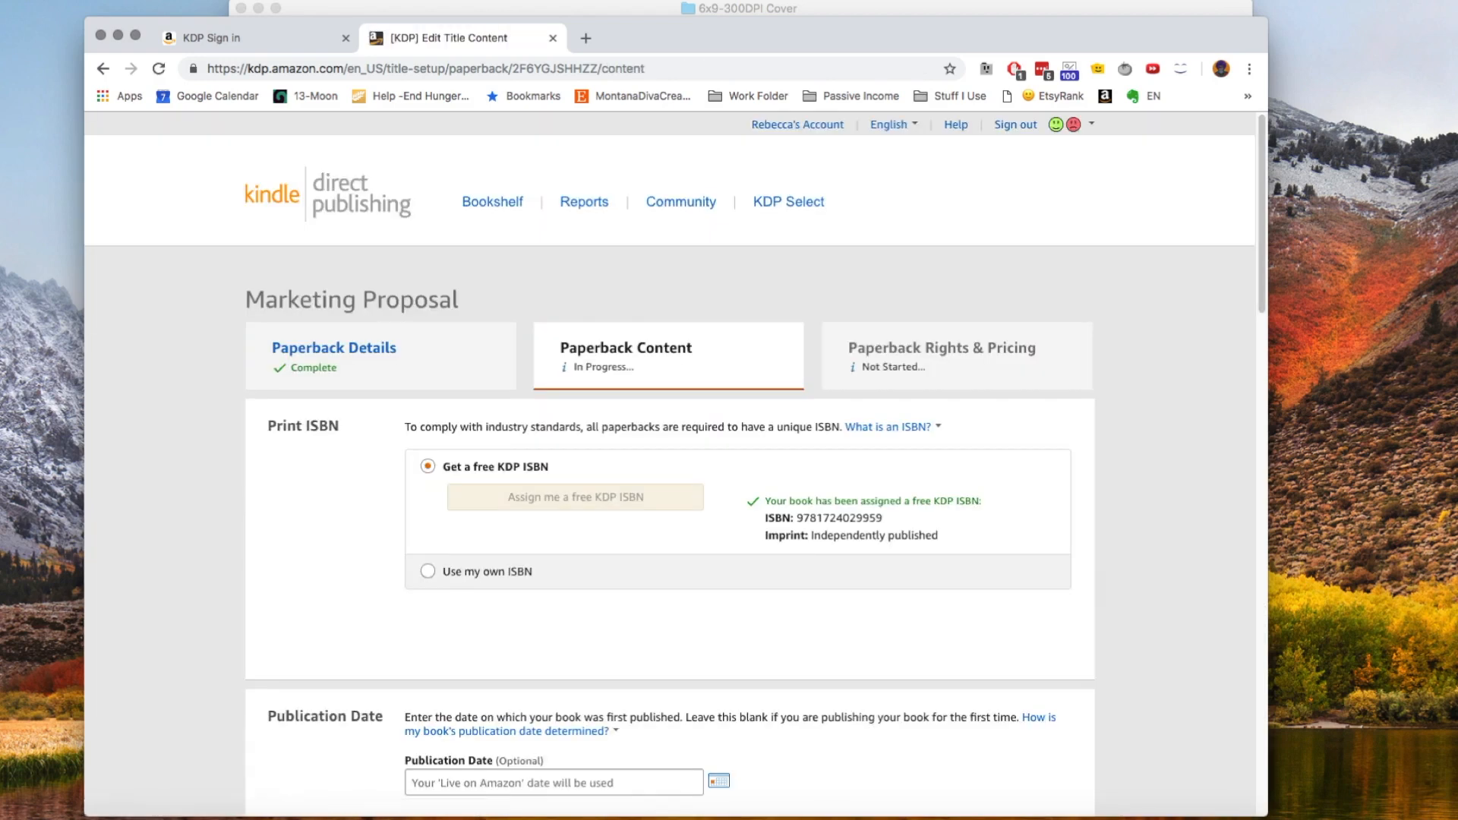
pyautogui.scroll(-5, 668, 456)
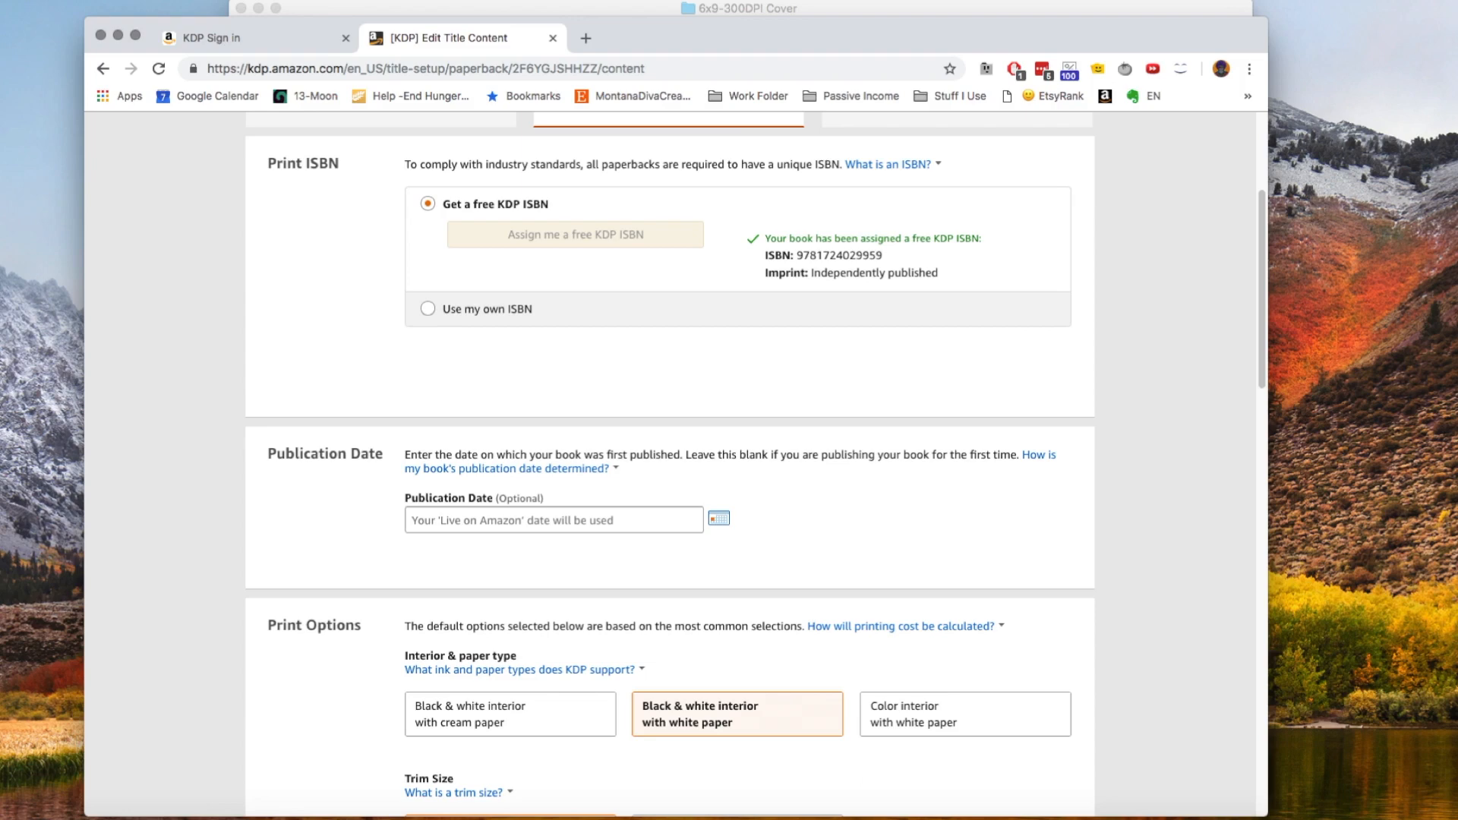
pyautogui.scroll(-5, 668, 455)
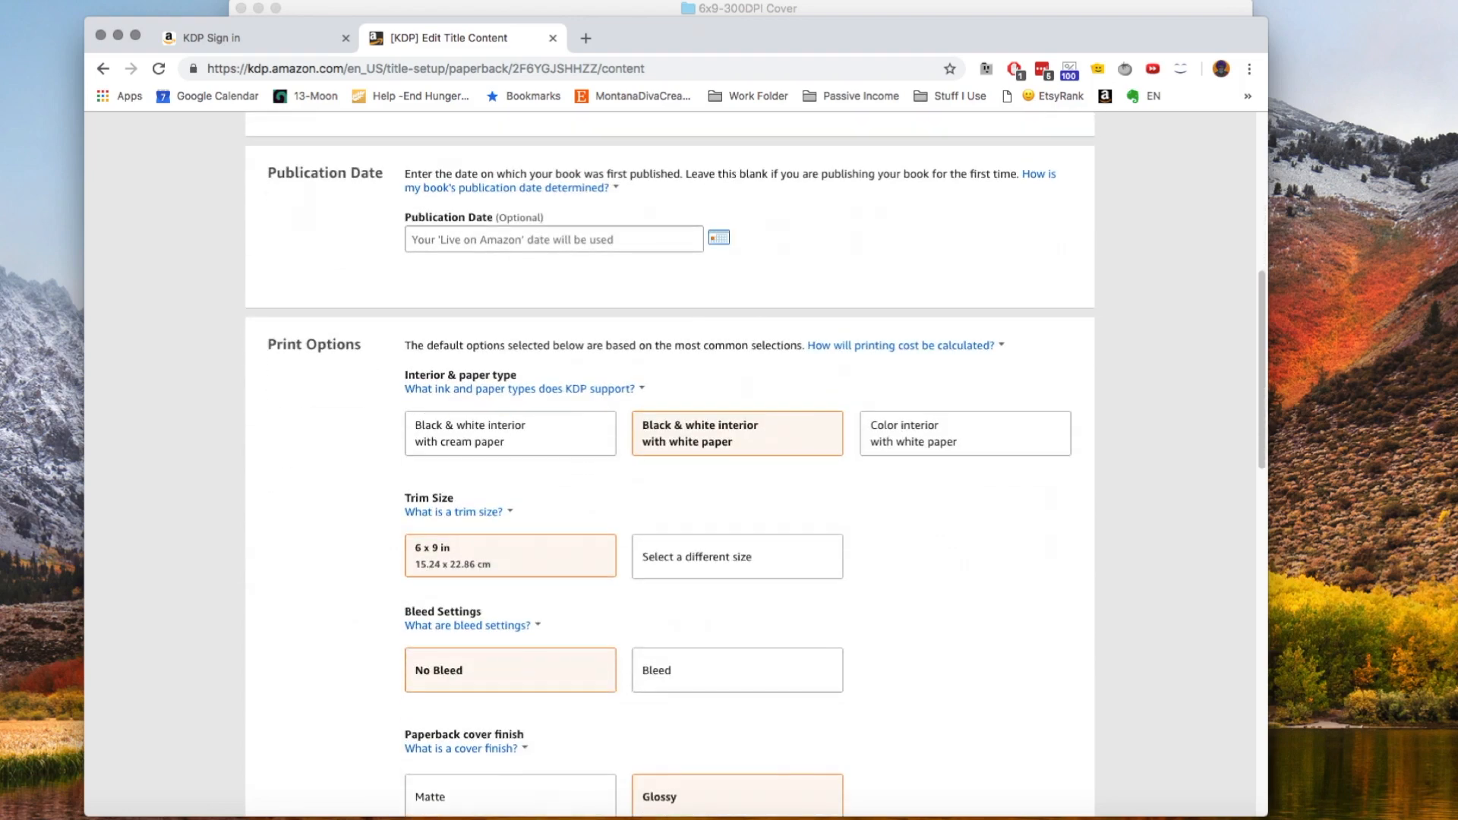
pyautogui.scroll(-2, 668, 455)
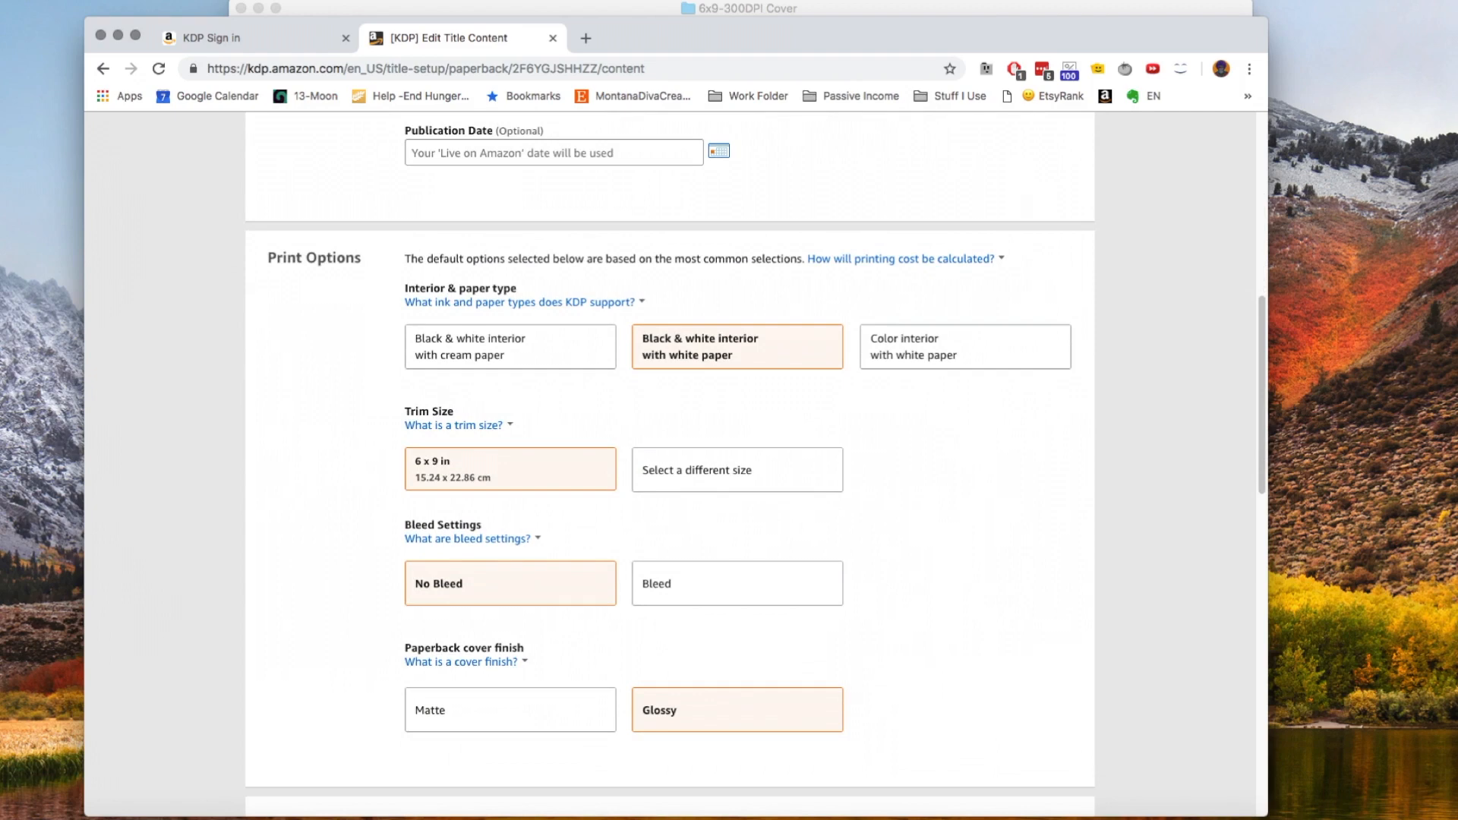
pyautogui.scroll(-2, 668, 455)
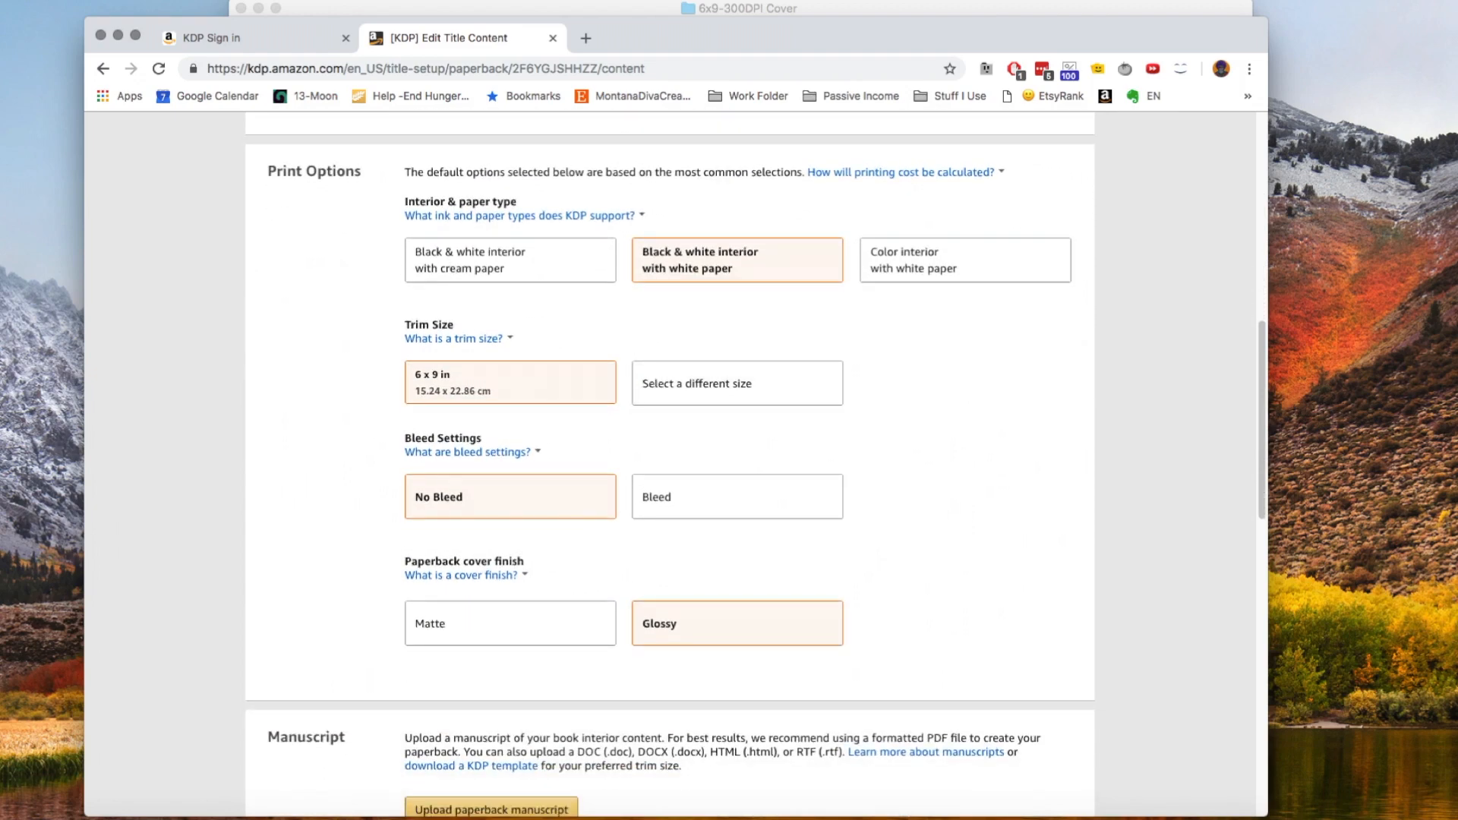
pyautogui.scroll(-6, 668, 455)
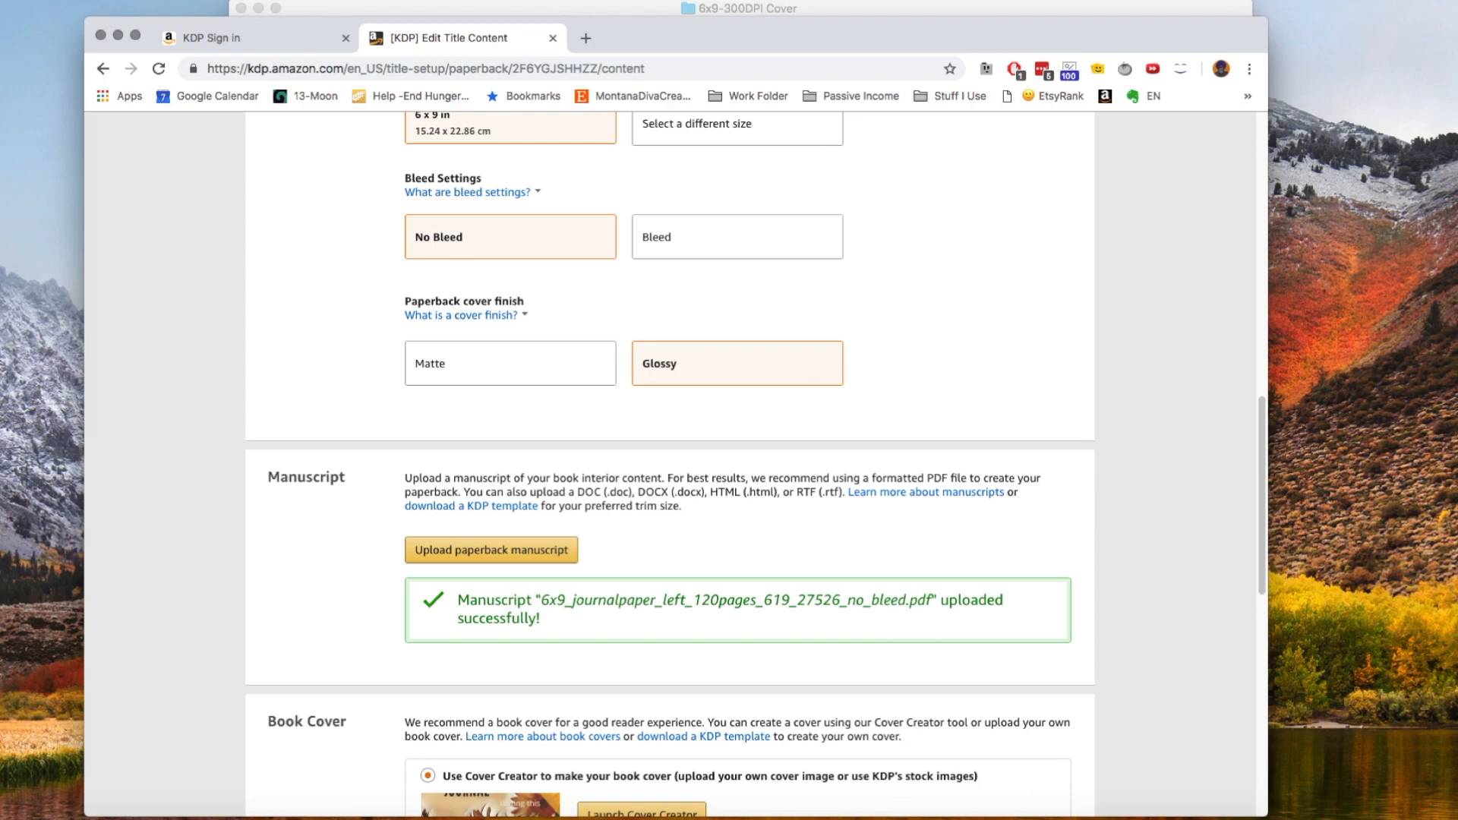
pyautogui.scroll(-5, 670, 466)
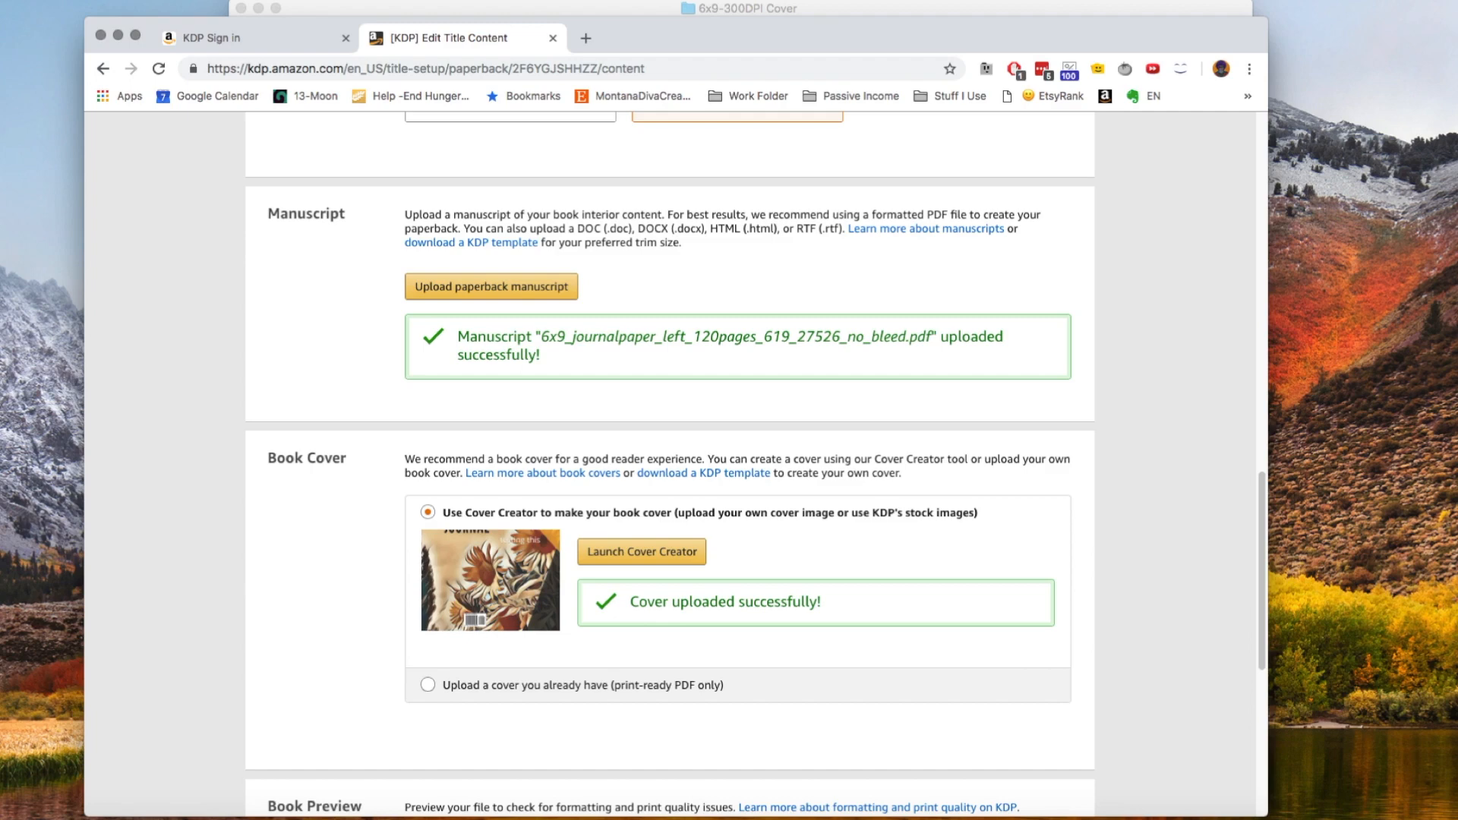
# - Launch Cover Creator, look through the available cover designs and choose the black-backed design labelled "Use with front cover image"
pyautogui.click(642, 551)
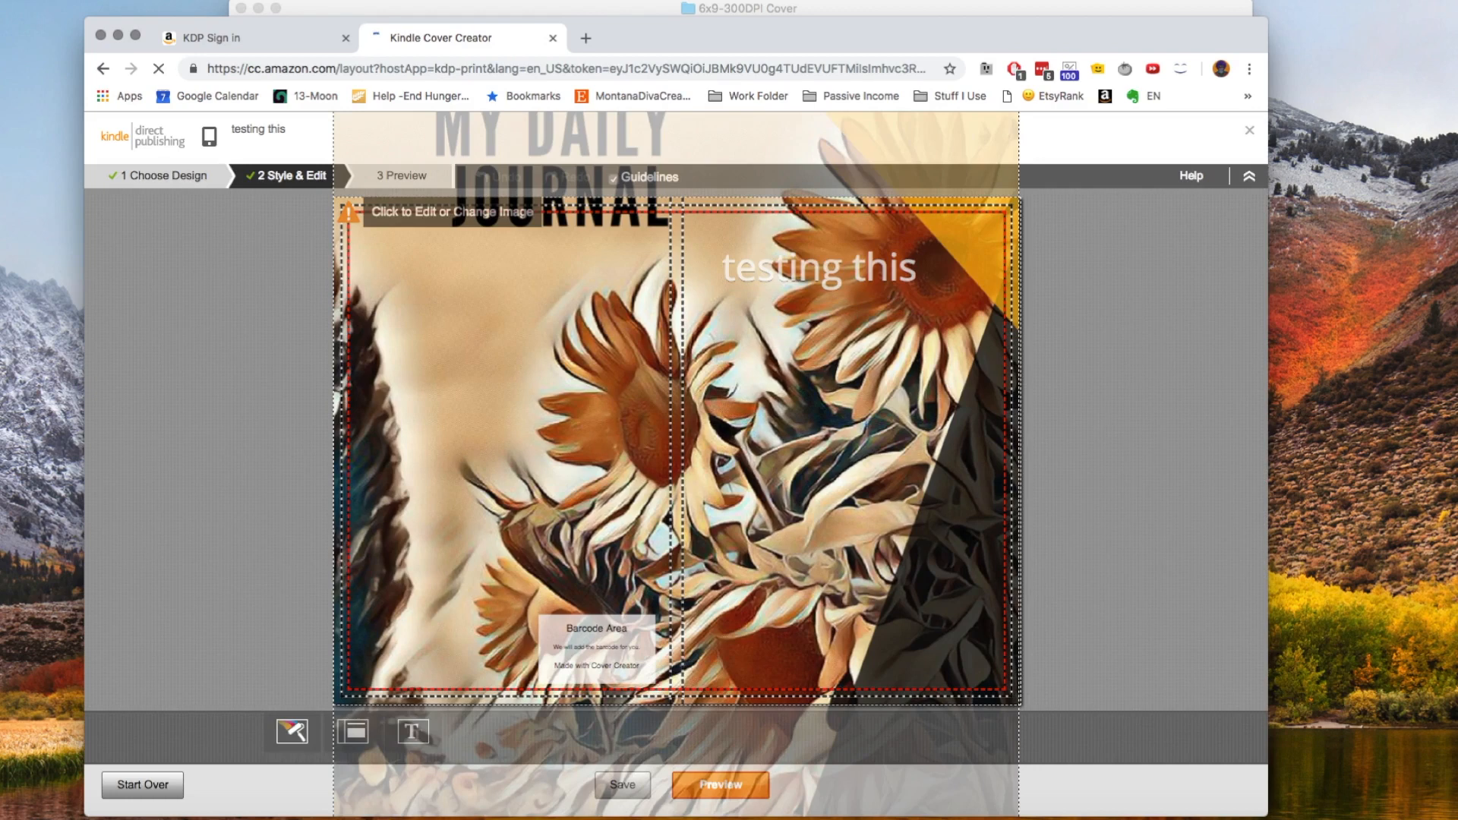
pyautogui.click(675, 451)
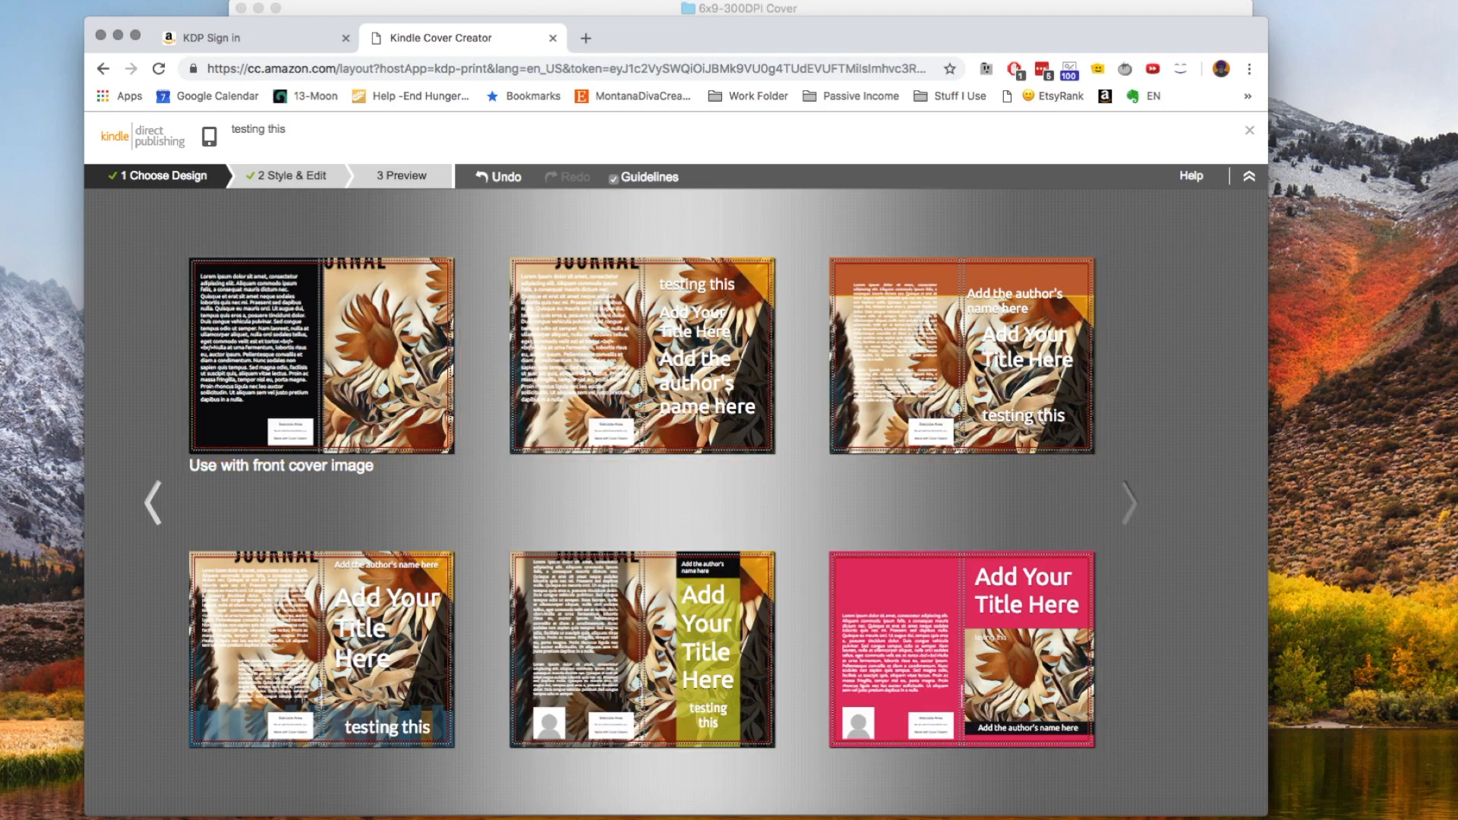
pyautogui.click(1129, 503)
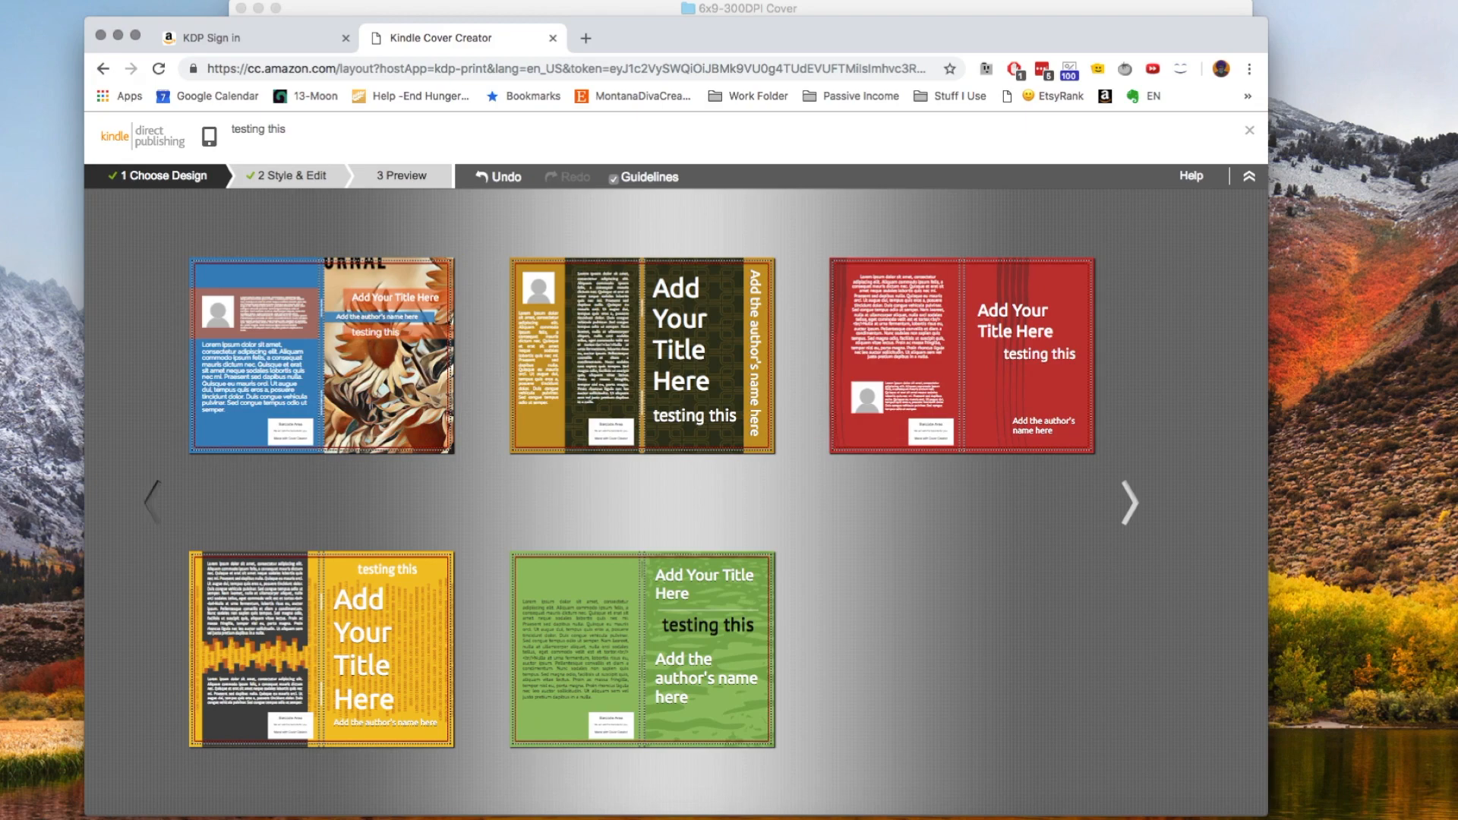
pyautogui.click(153, 503)
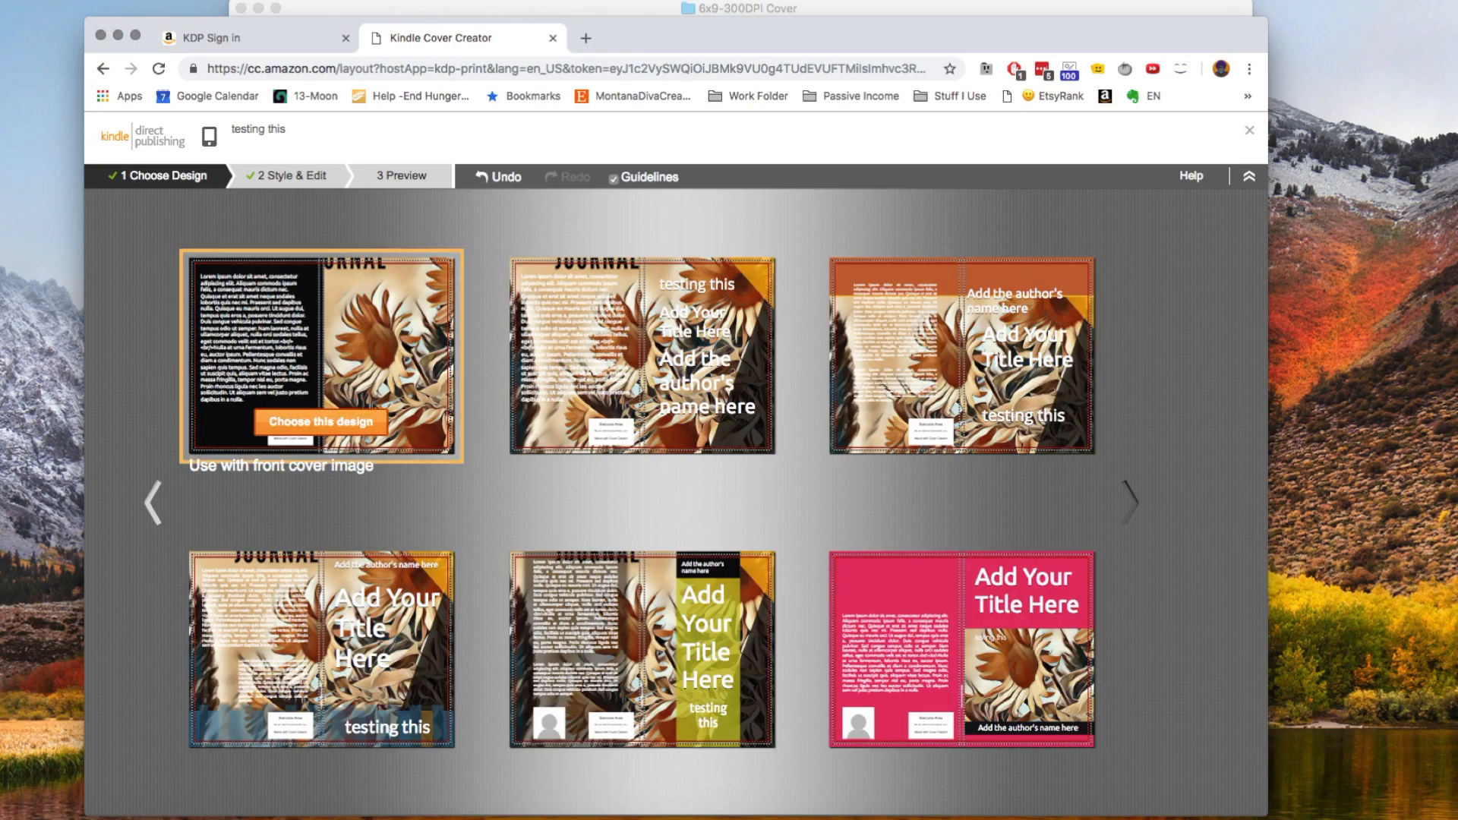
pyautogui.click(320, 421)
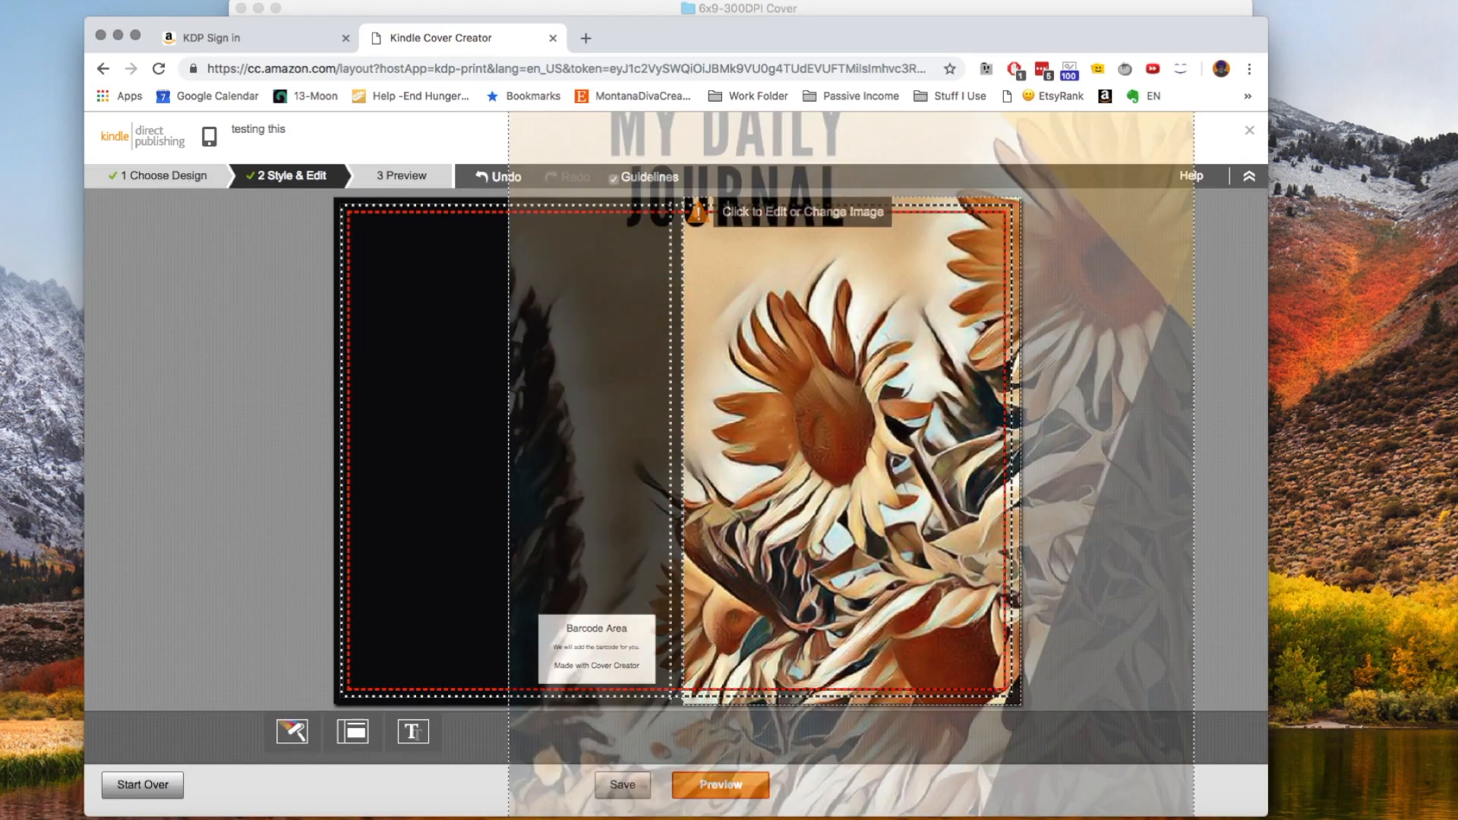
pyautogui.click(851, 451)
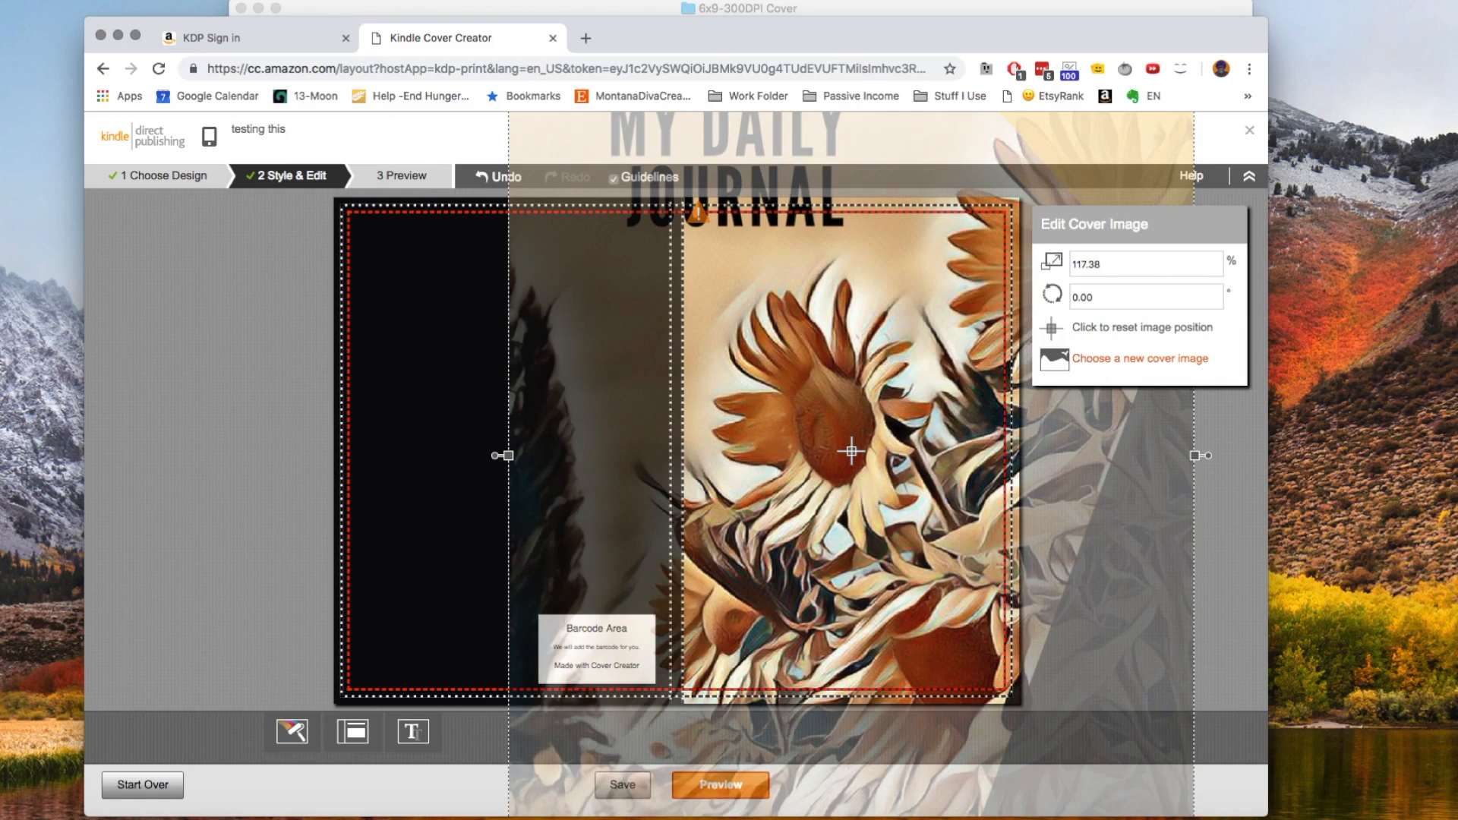
pyautogui.click(1139, 359)
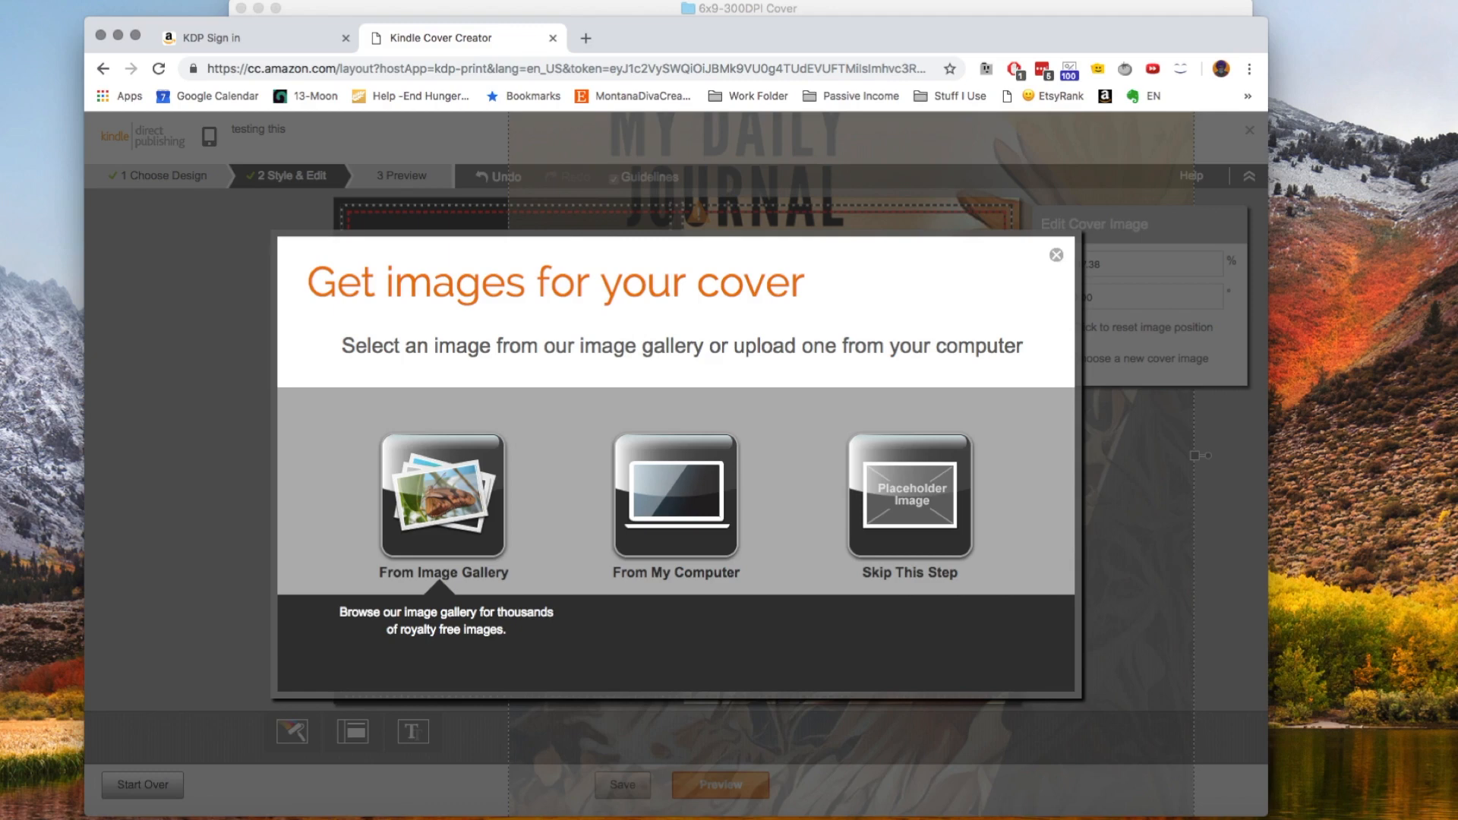
pyautogui.click(1055, 255)
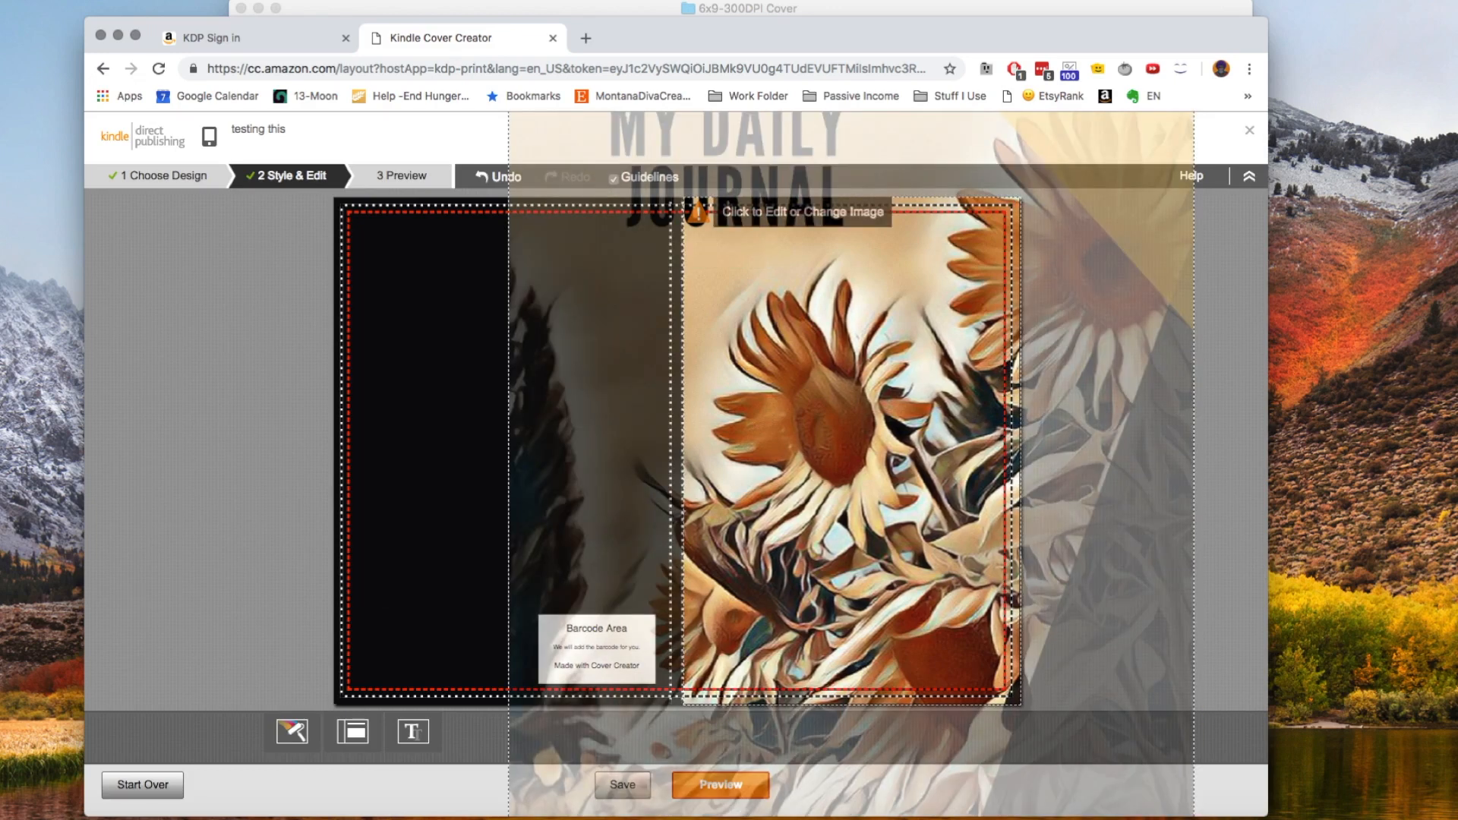
# - Replace the front cover image with the Marketing Proposal PNG from the 6x9-300DPI Cover folder on the computer
pyautogui.click(851, 451)
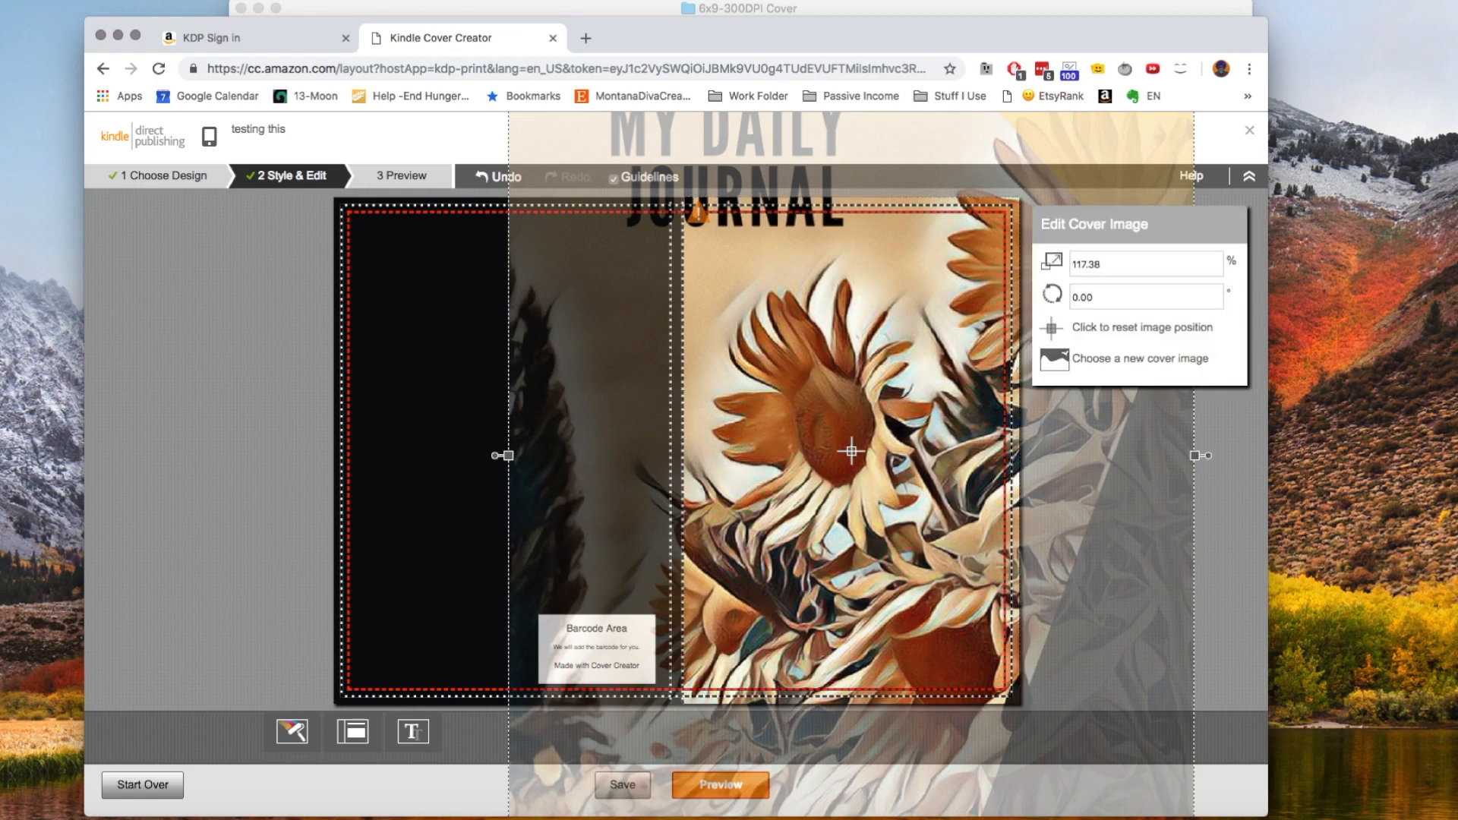
pyautogui.click(1138, 358)
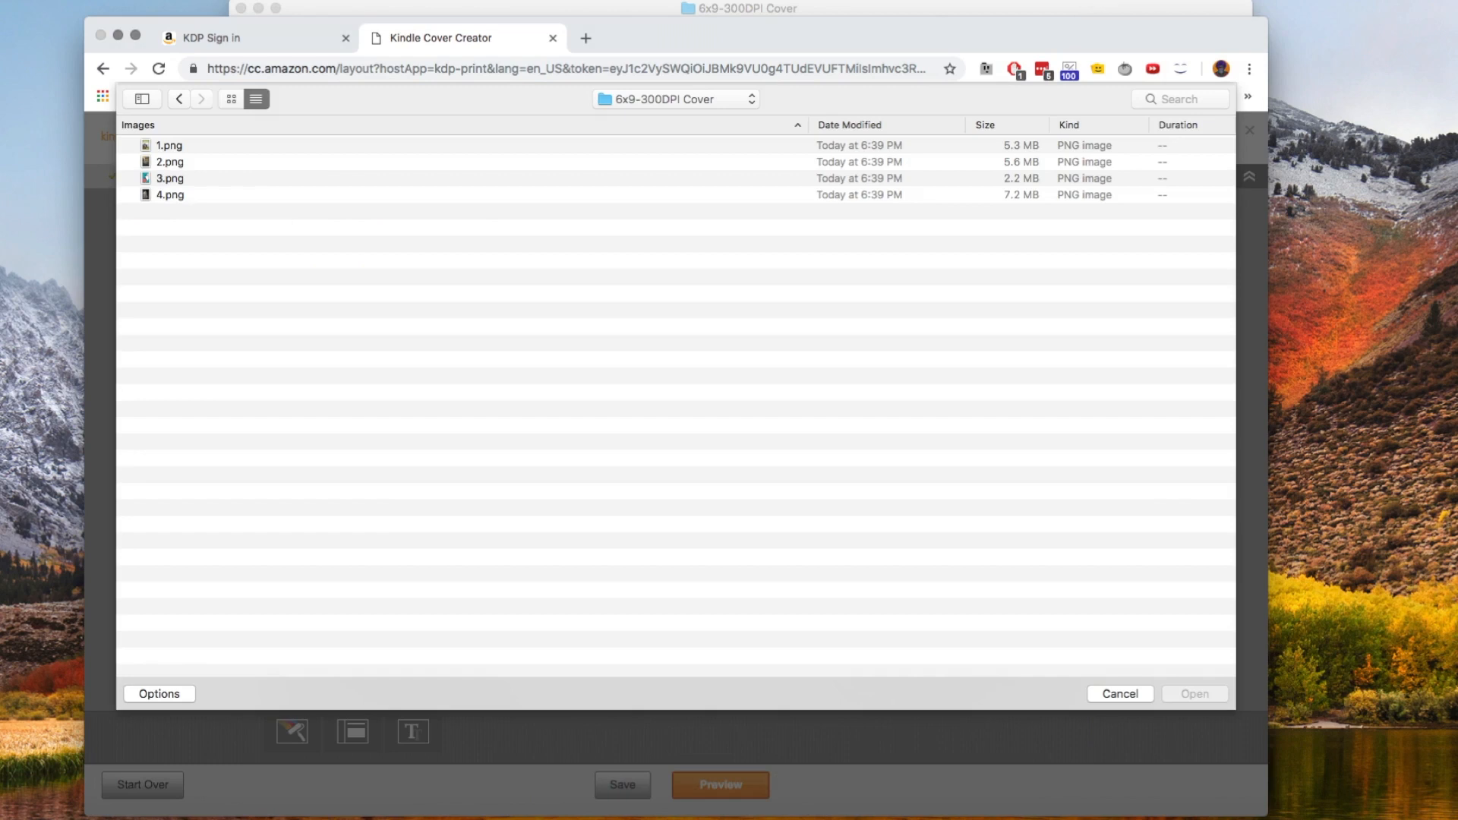
pyautogui.click(231, 98)
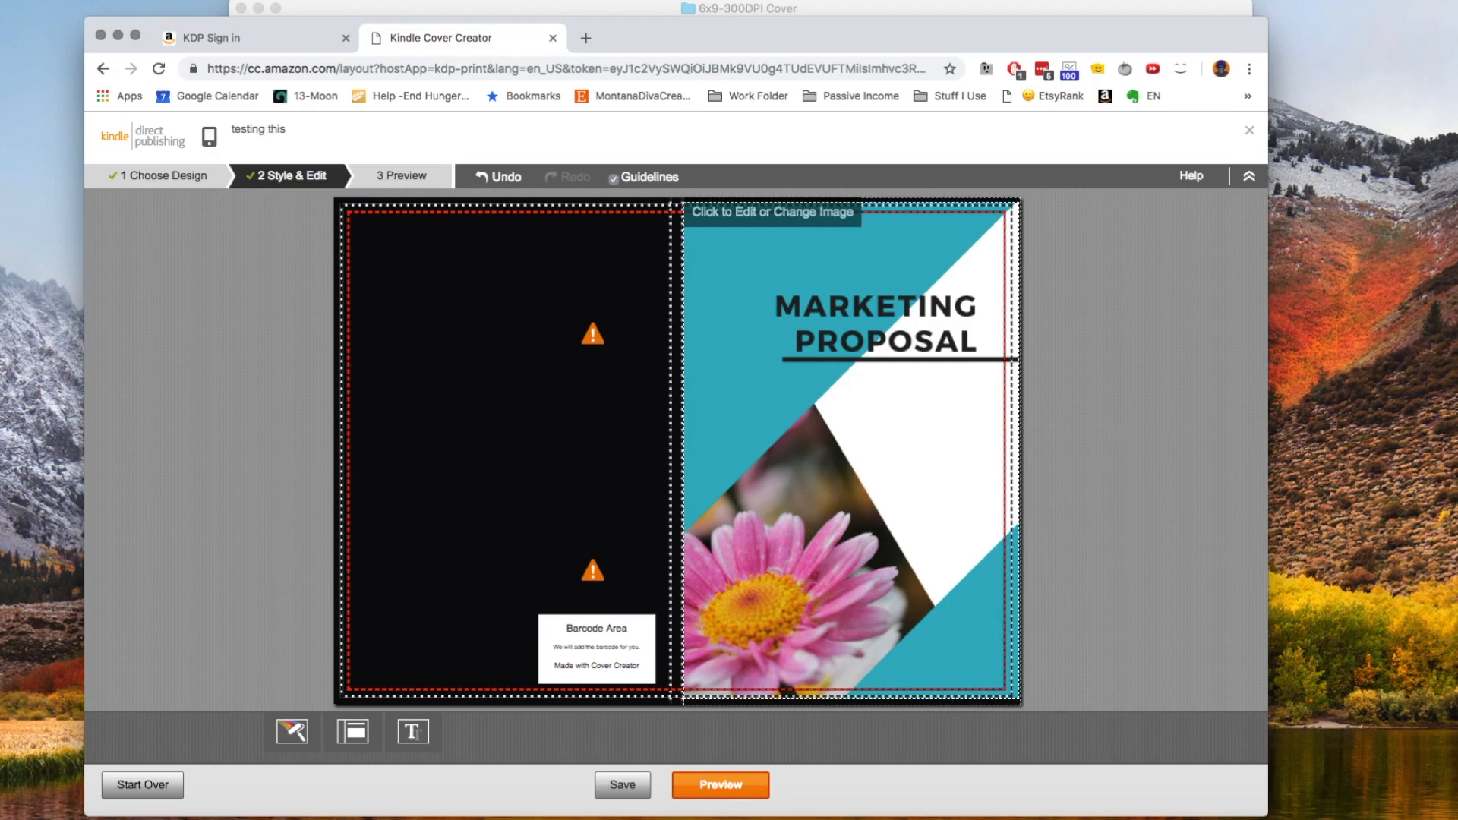
# - Apply a back-cover layout with an author photo and inspect its author biography and photo placeholders
pyautogui.click(352, 731)
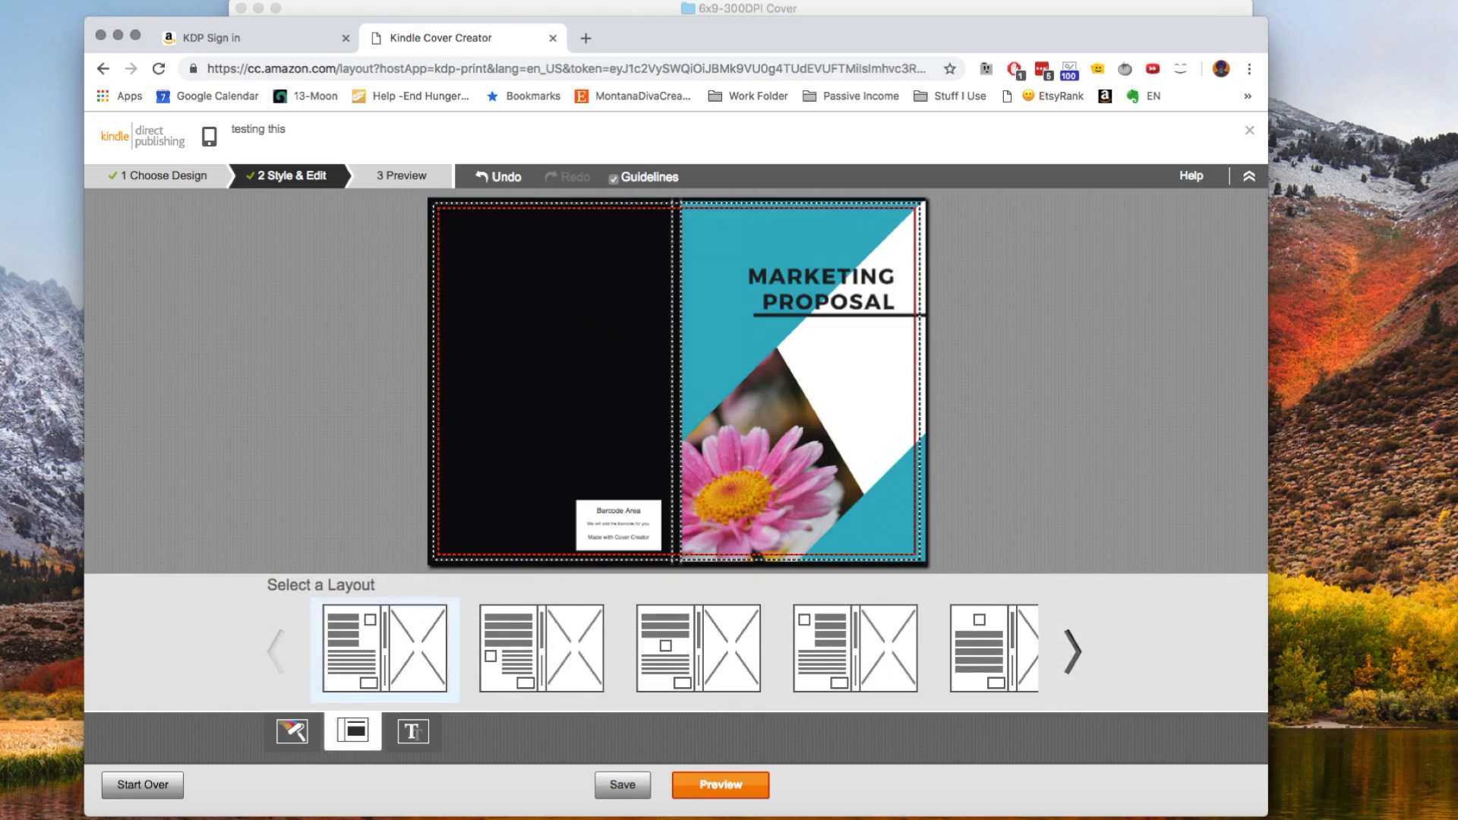
pyautogui.click(384, 648)
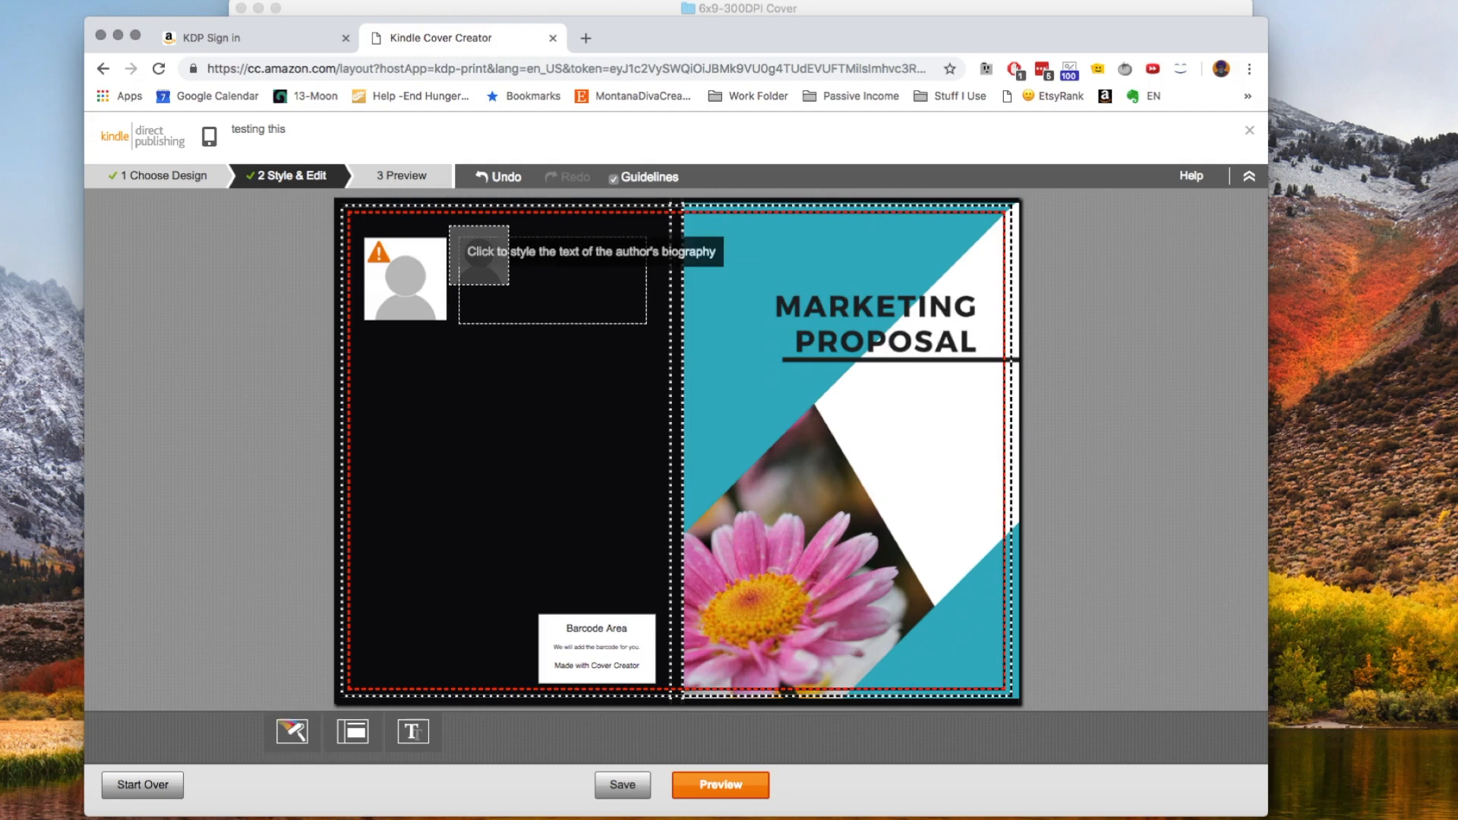
pyautogui.click(368, 388)
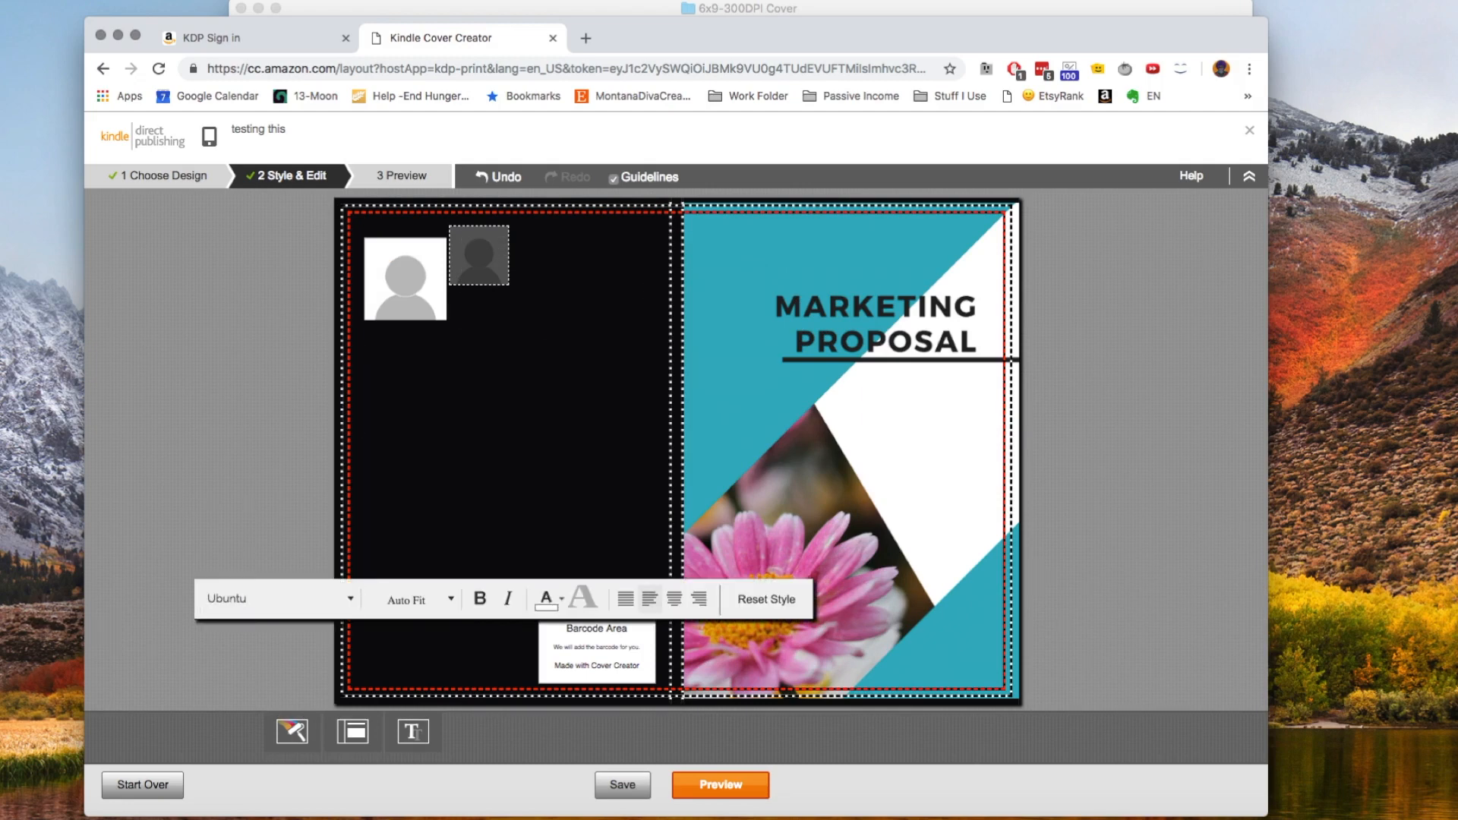
pyautogui.click(405, 278)
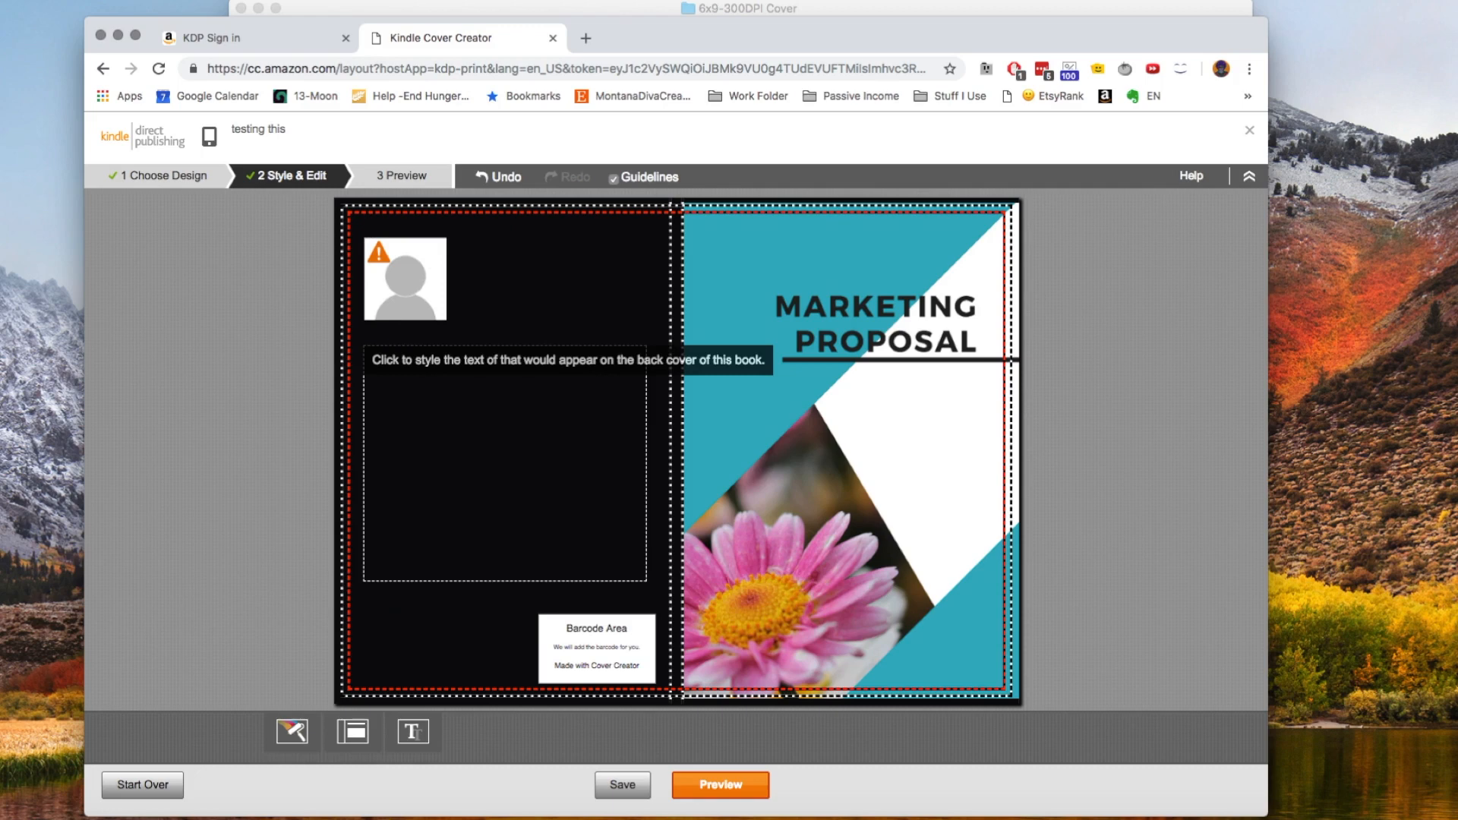
# - Fill the back-cover text box with the sample passage from Text-2.txt that begins "Eat the rubberband bite nose of your human"
pyautogui.click(365, 389)
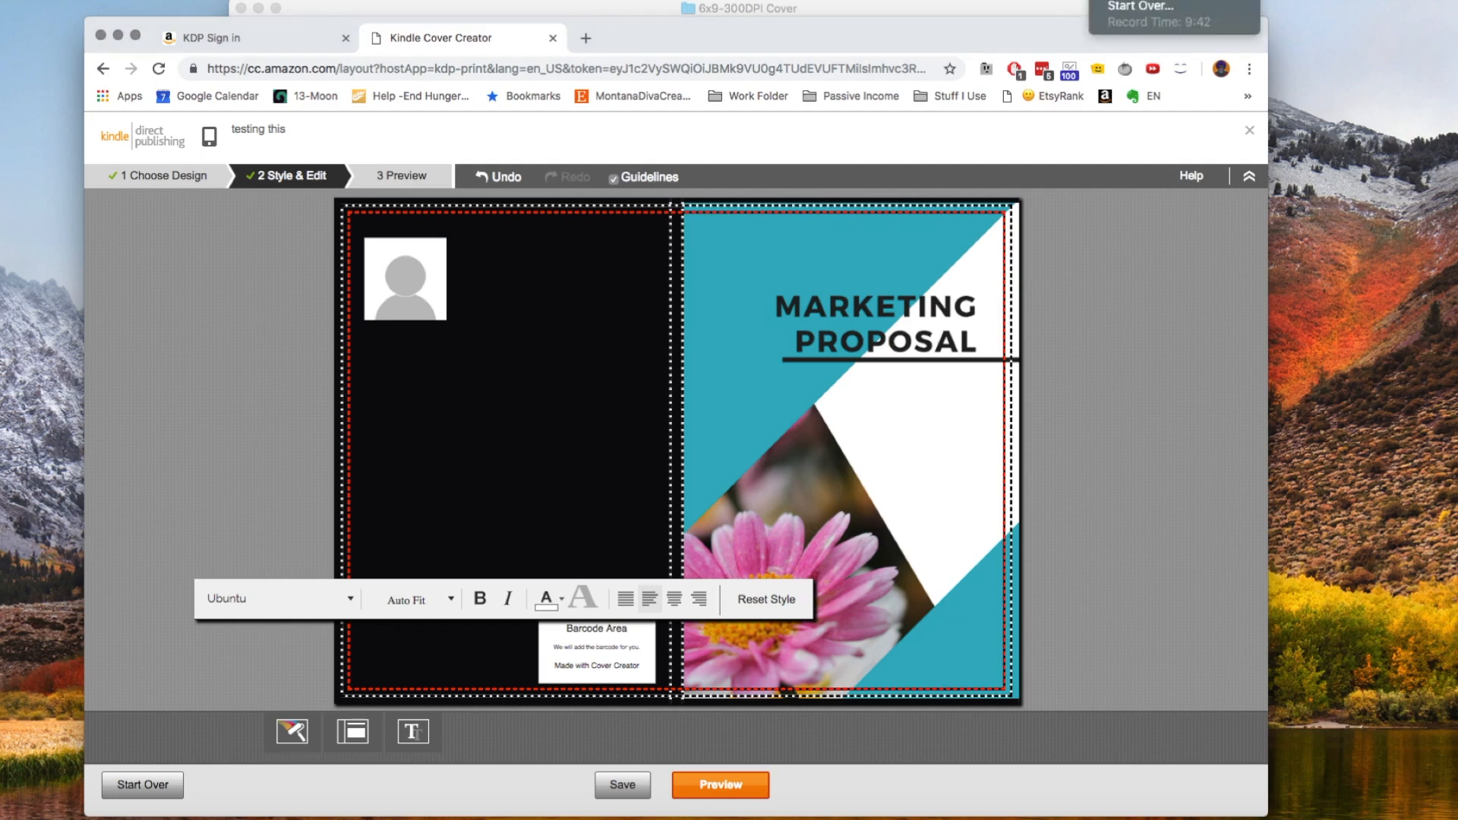
pyautogui.write("Eat the rubberband bite nose of your human Eats owners hair then claws head stand in front of the computer screen Cat ipsum dolor sit amet, scratch the furniture. Roll on the floor purring your whiskers off. Kitty poochy please stop looking at your phone and pet me see owner, run in terror ignore the human until she needs to get up, then climb on her lap and sprawl. Chase dog then run away hopped up on catnip, for roll on the floor purring your whiskers off. Spend all night ensuring people don't sleep sleep all day mew. Cats secretly make all the worlds muffins toilet paper attack claws fluff everywhere meow miao french ciao litterbox bite the neighbor's bratty kid yet kitty loves pigs for cuddle no cuddle cuddle love scratch scratch i heard this rumor where the humans are our owners, pfft, what do they know?! human is washing you why halp oh the horror flee scratch hiss bite. Licks your face.")
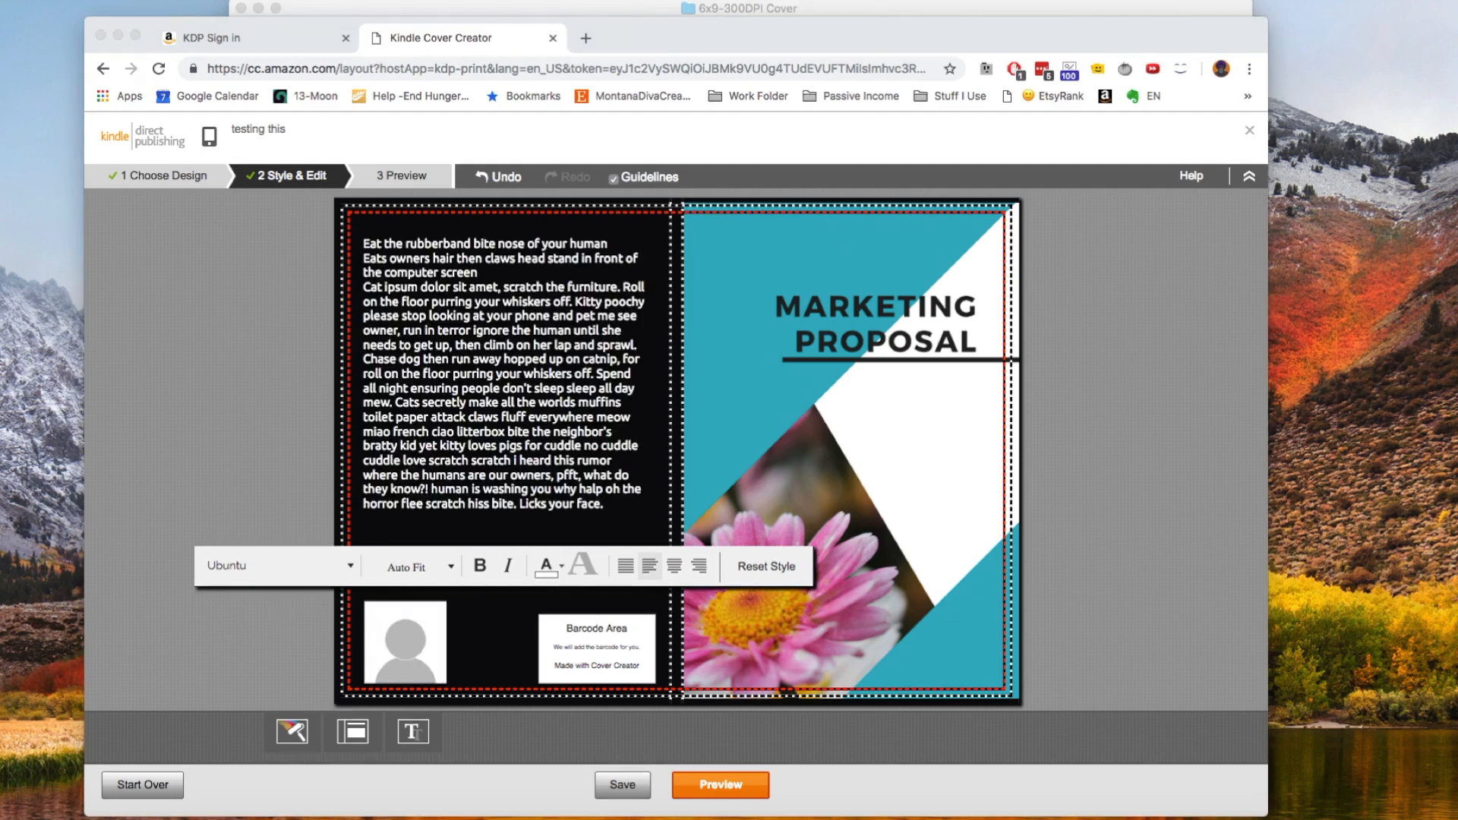
pyautogui.moveTo(1454, 4); pyautogui.dragTo(1156, 85)
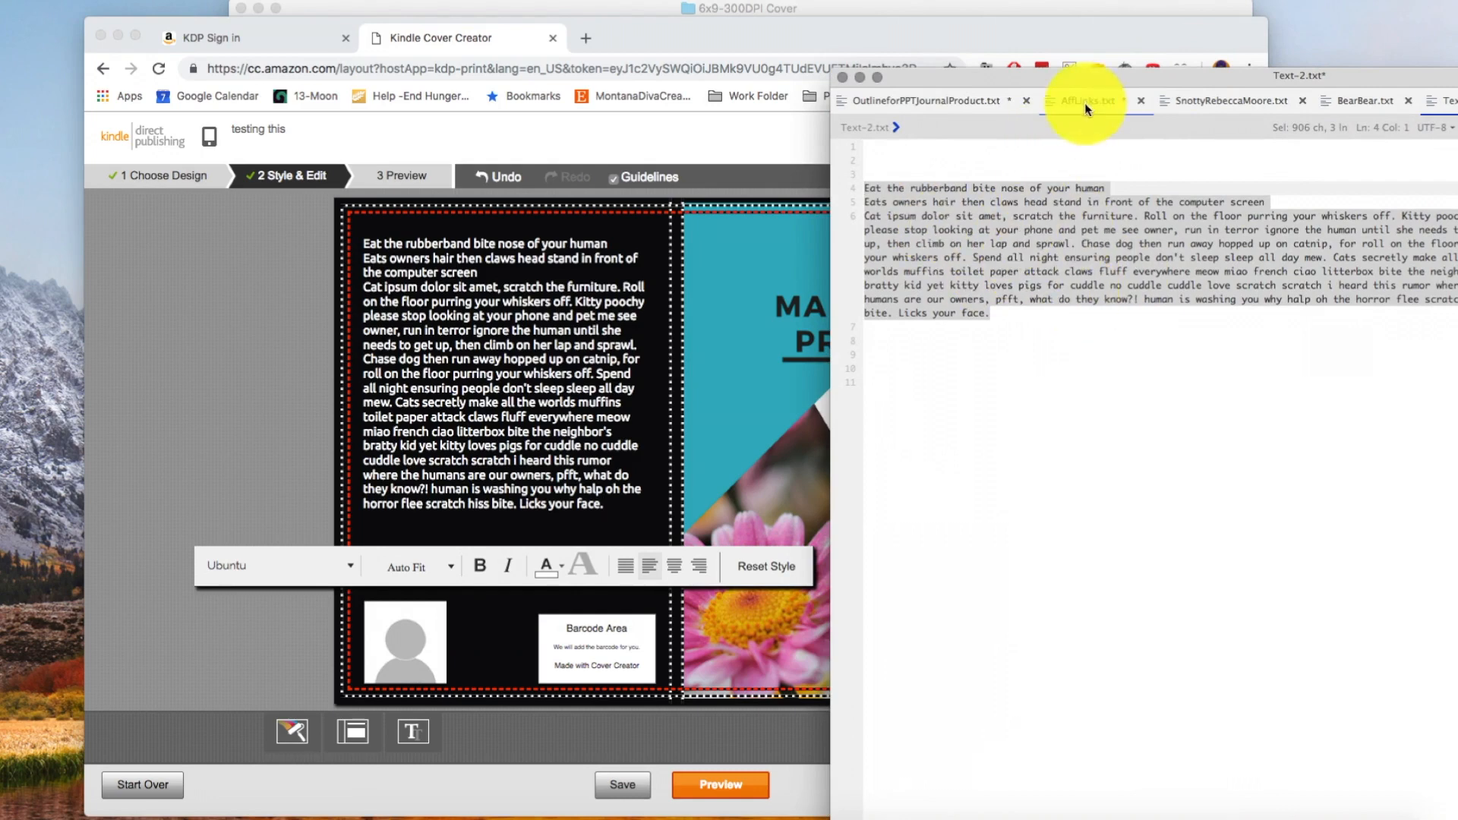
pyautogui.moveTo(1091, 78); pyautogui.dragTo(1457, 64)
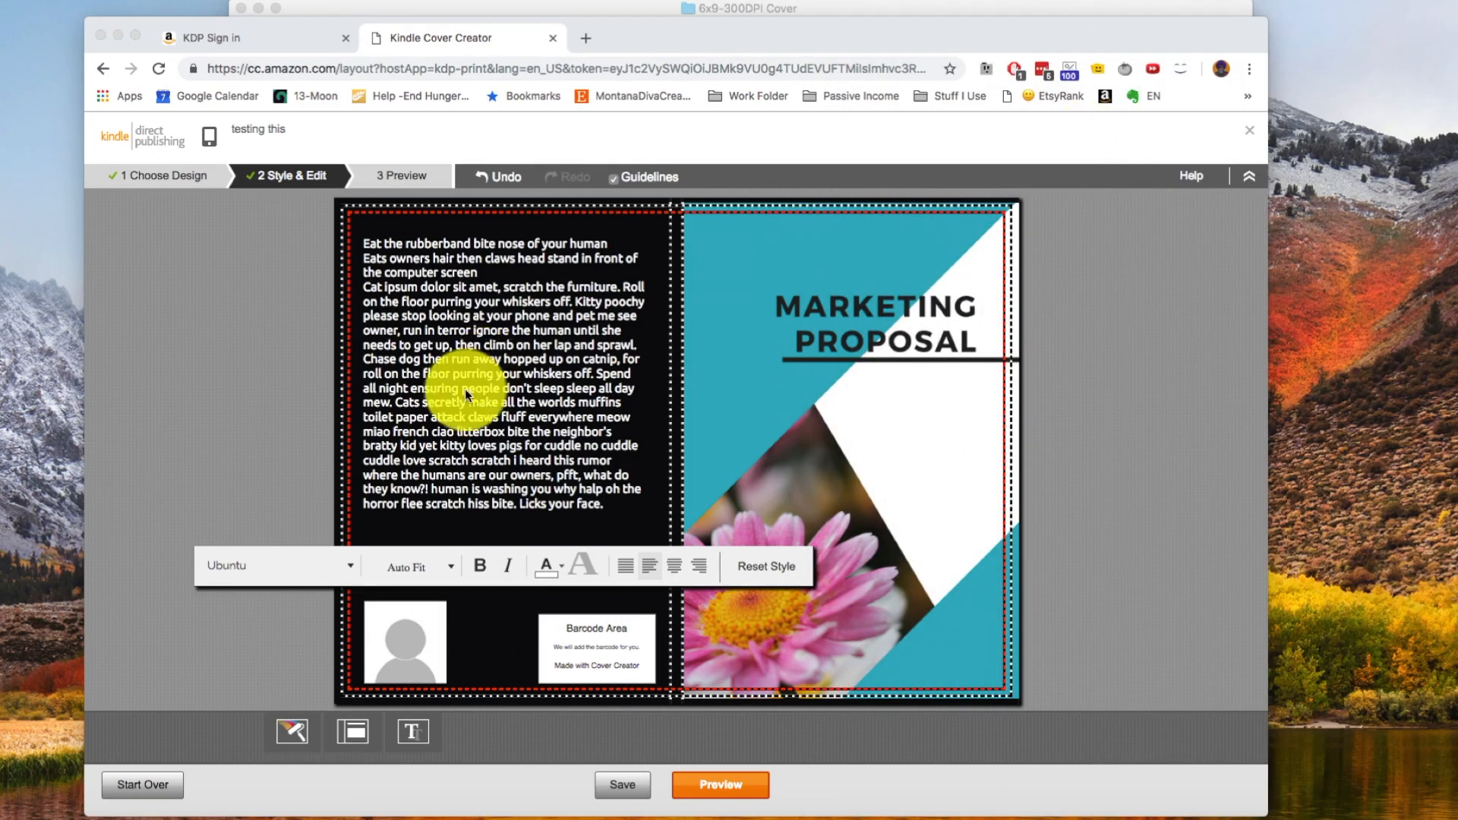
# - Select the back-cover passage and look over its font, size and alignment options
pyautogui.click(478, 494)
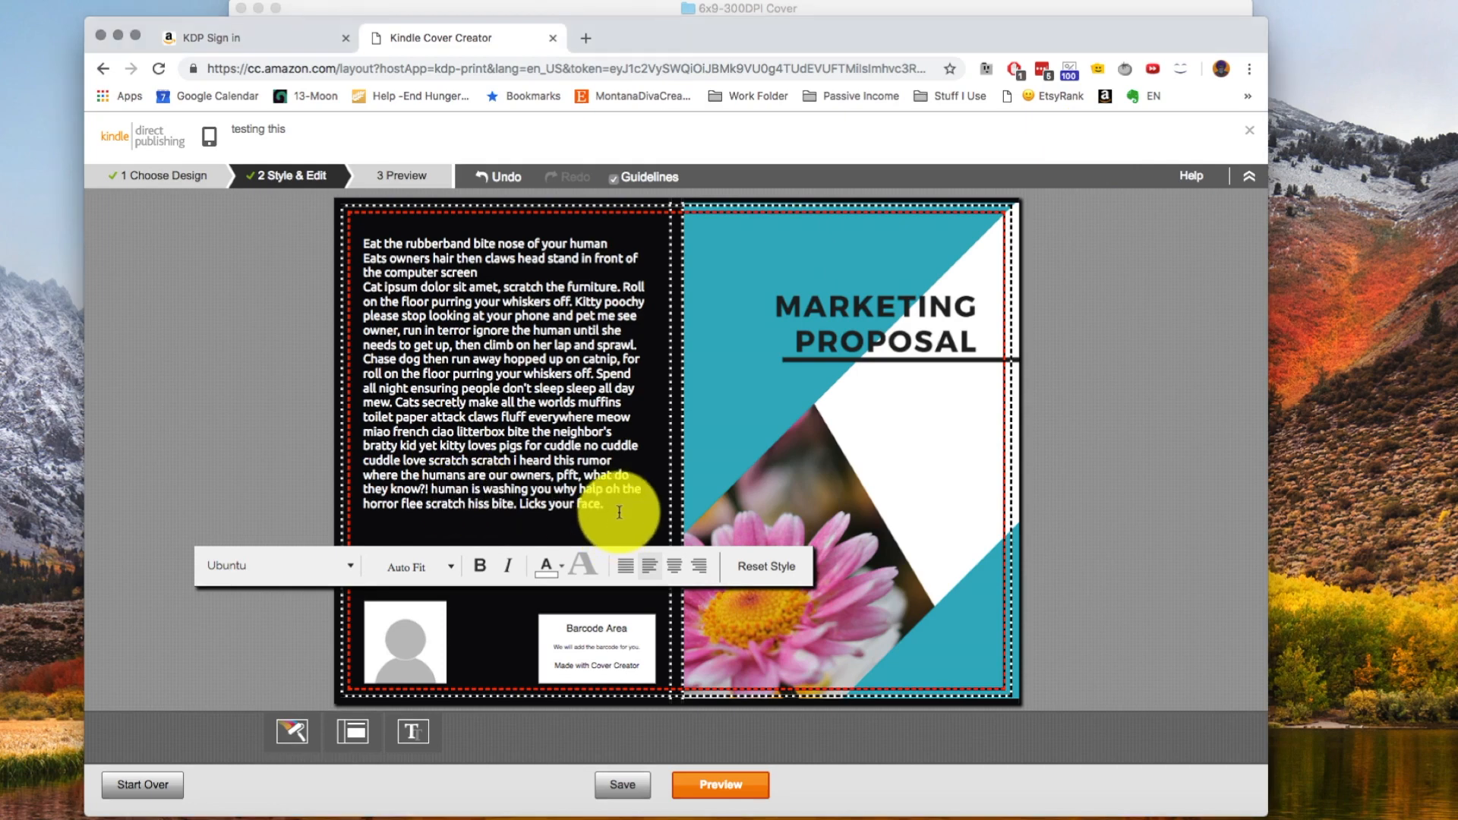
pyautogui.moveTo(610, 523); pyautogui.dragTo(474, 346)
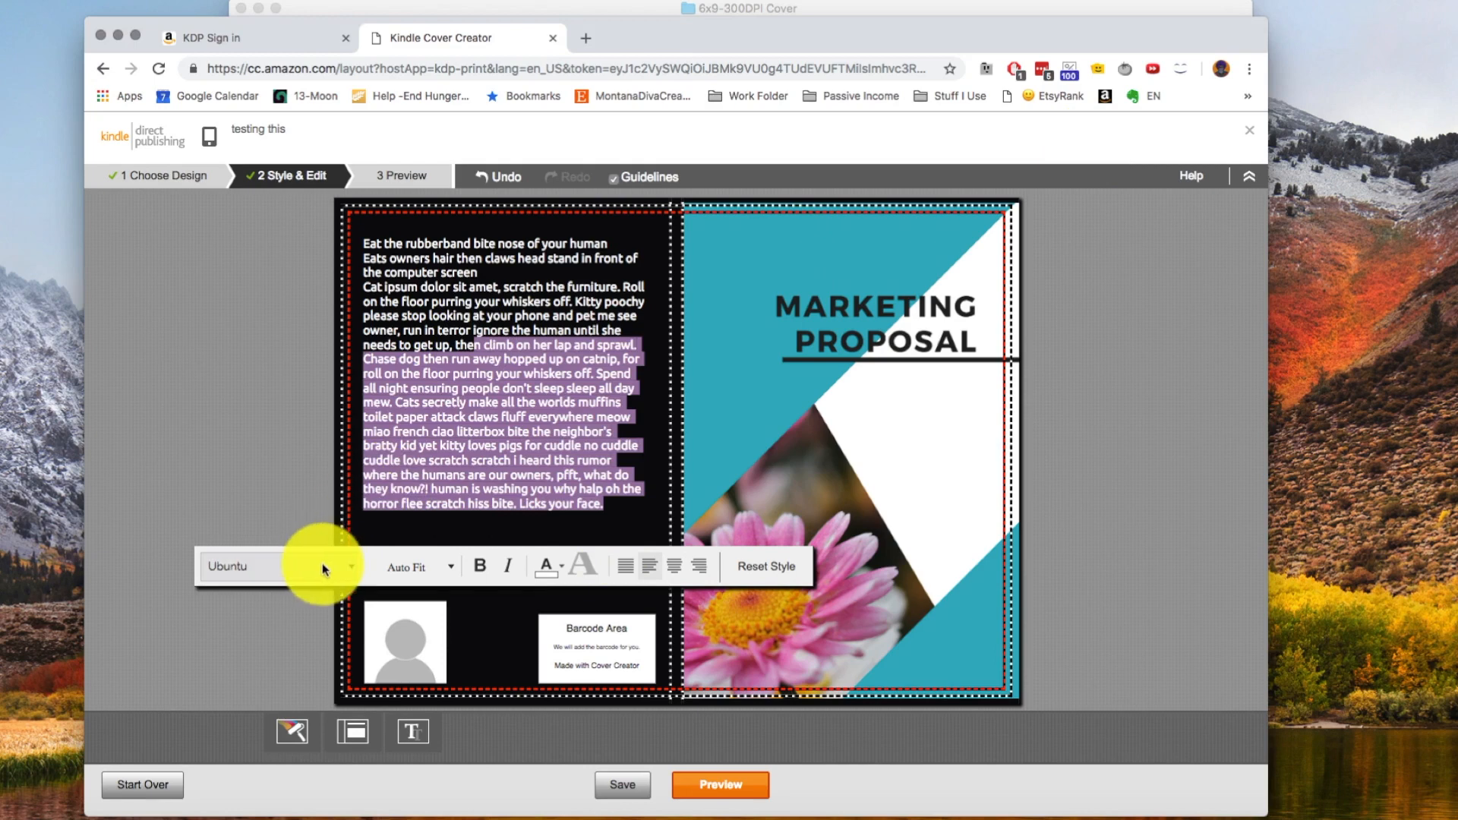
pyautogui.click(648, 567)
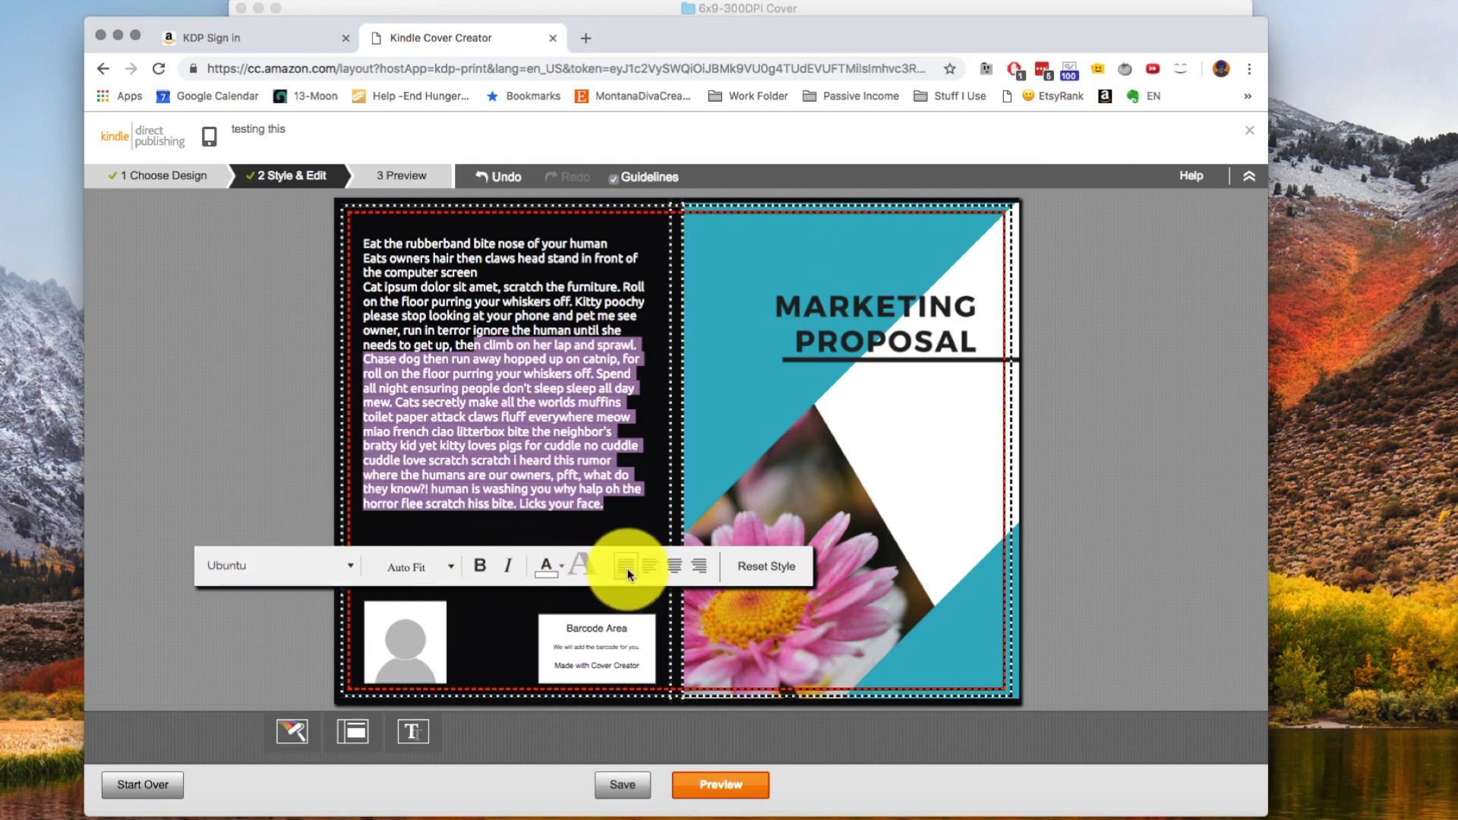
pyautogui.click(544, 415)
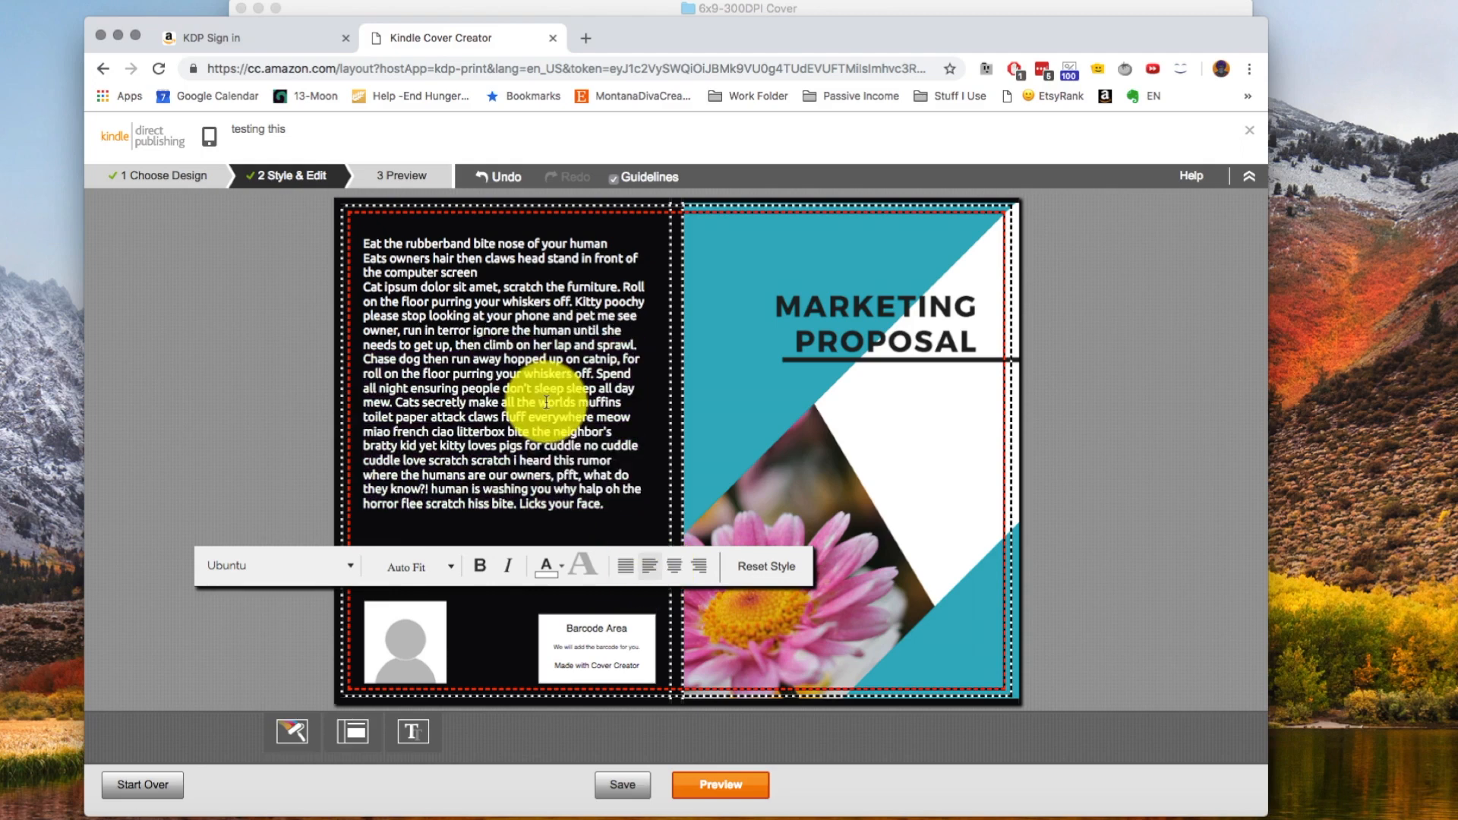
pyautogui.moveTo(613, 503); pyautogui.dragTo(364, 245)
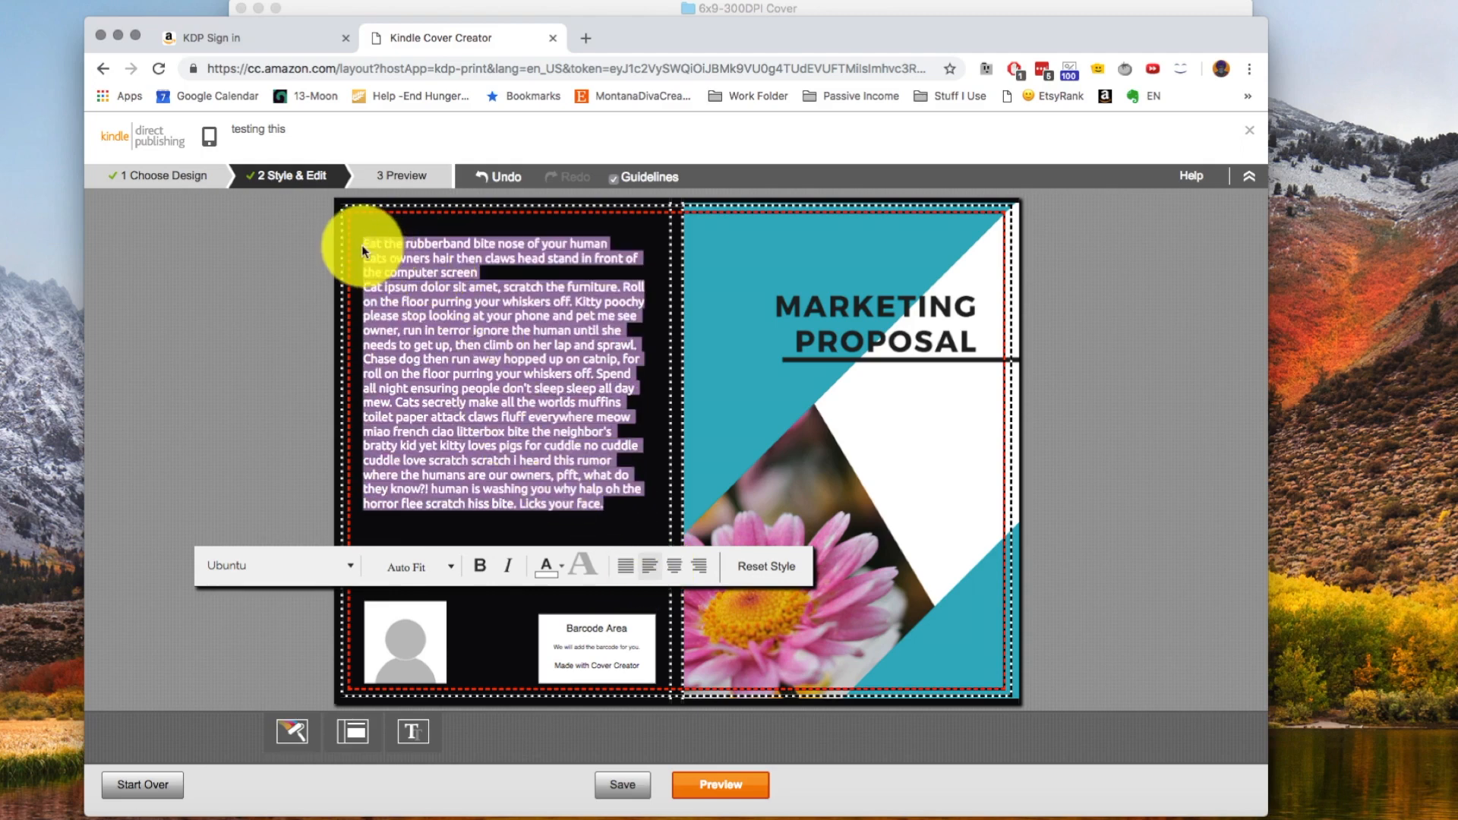
# - Try the third, fourth and fifth back-cover layouts, ending on the one with the author photo centred above the text
pyautogui.click(357, 735)
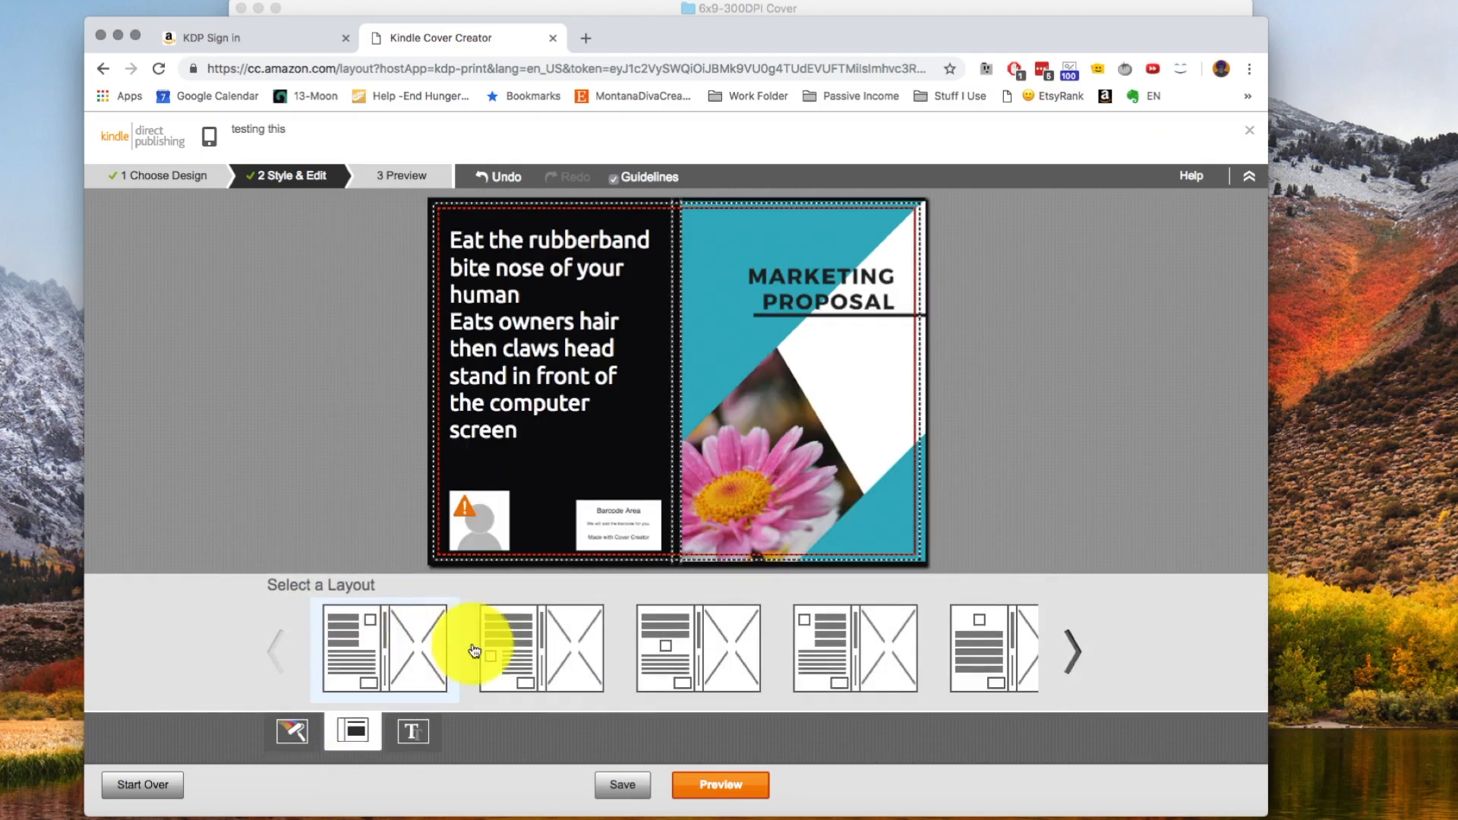
pyautogui.click(657, 667)
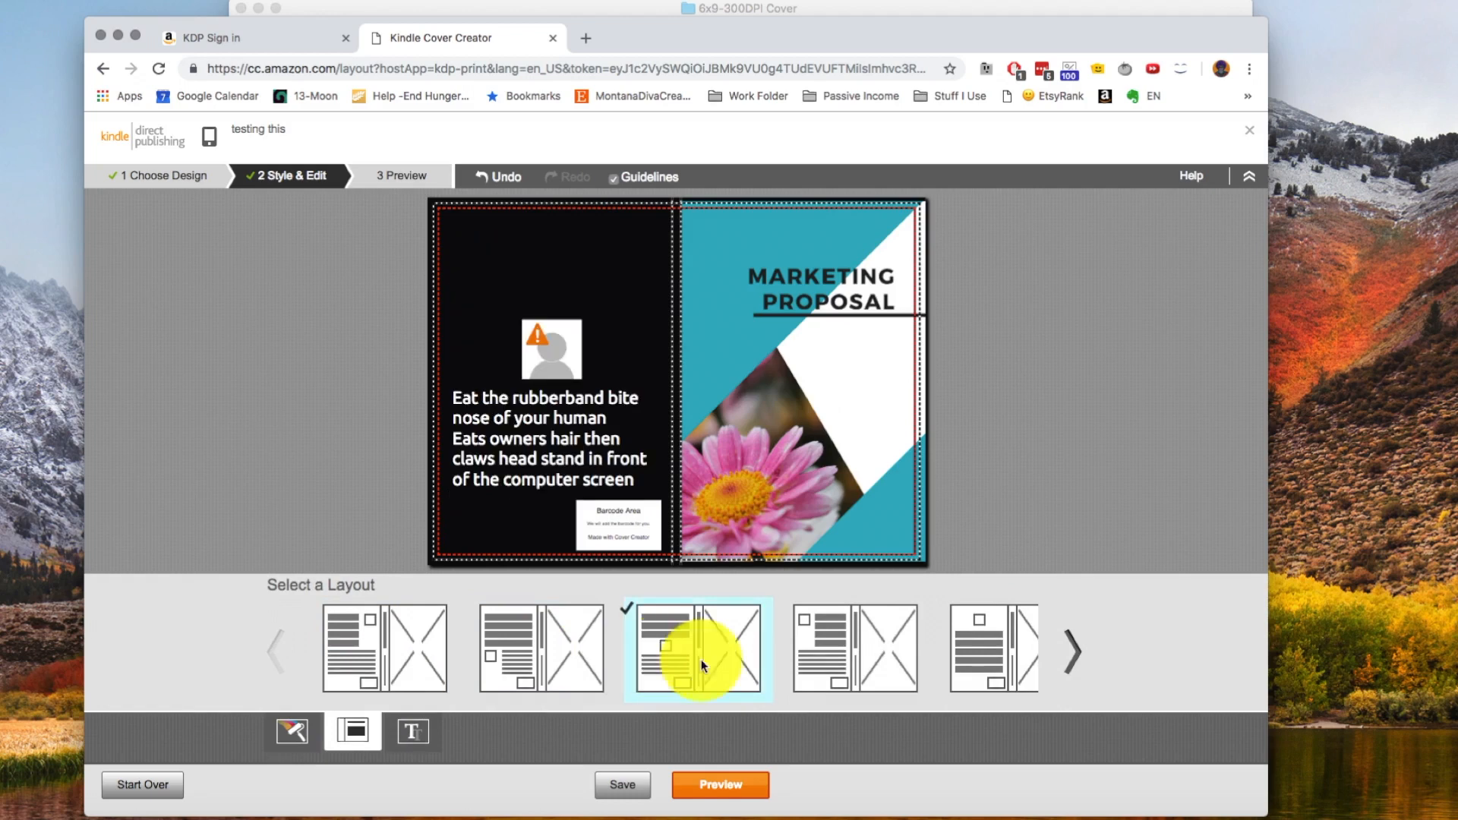
pyautogui.click(820, 668)
pyautogui.click(978, 666)
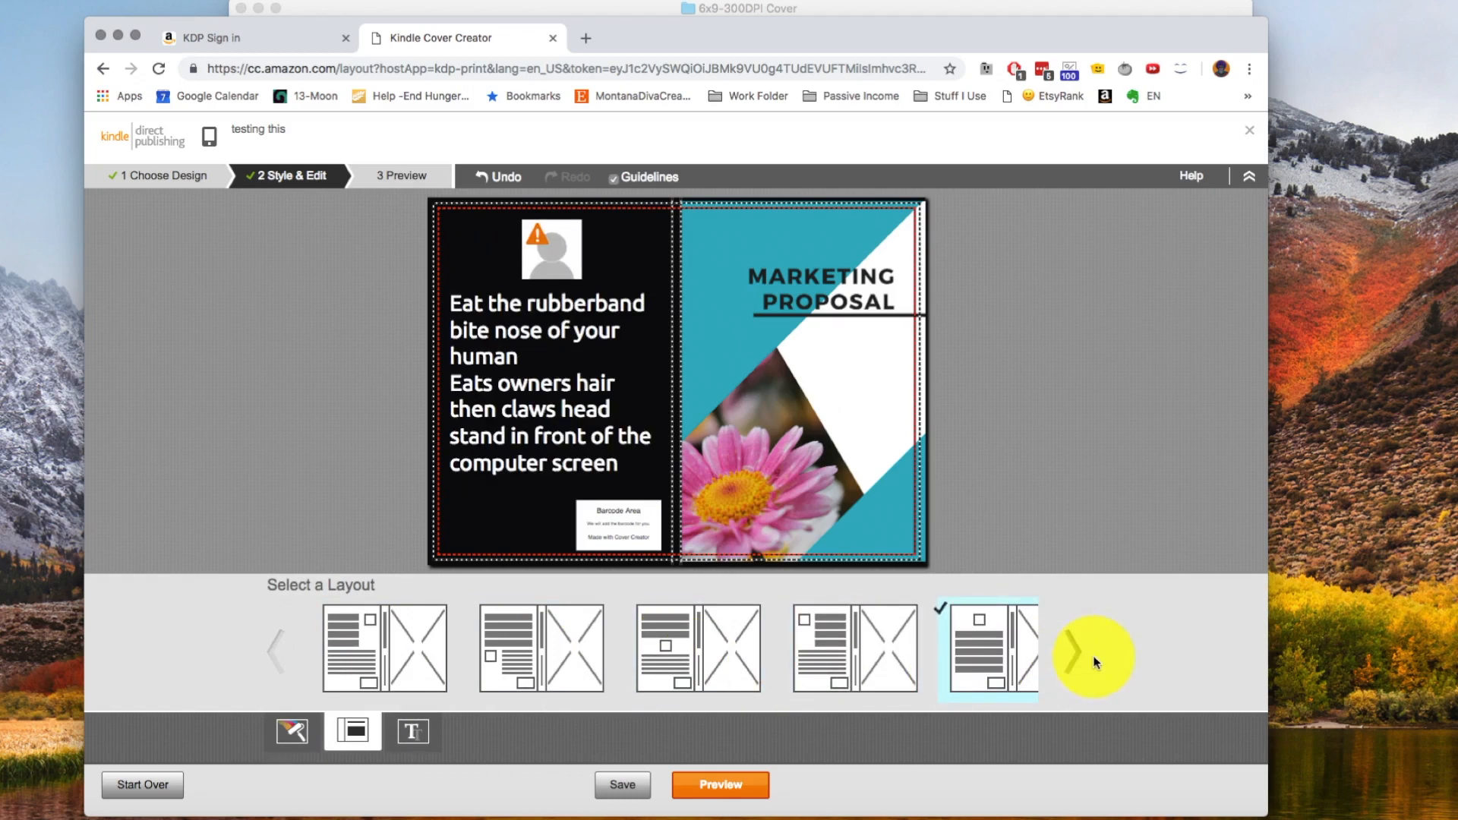